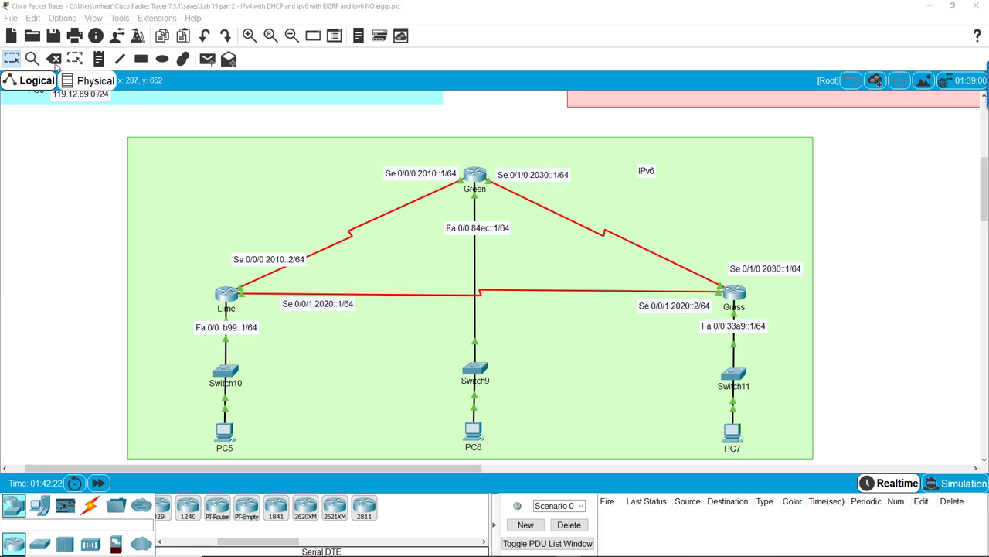
Add a second line 'EIGRP 20' under 'IPv6' in the note beside router Green.
click(98, 58)
click(660, 171)
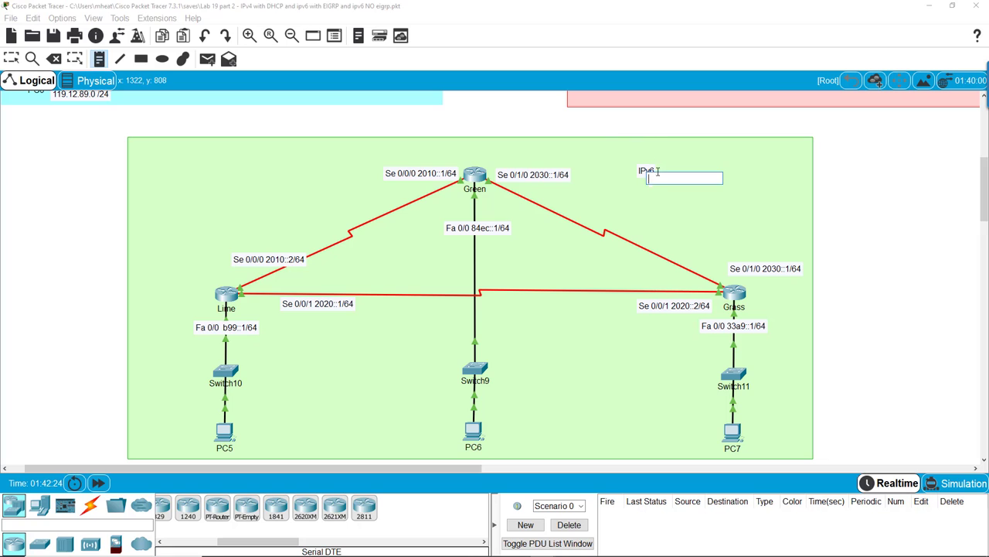
click(11, 59)
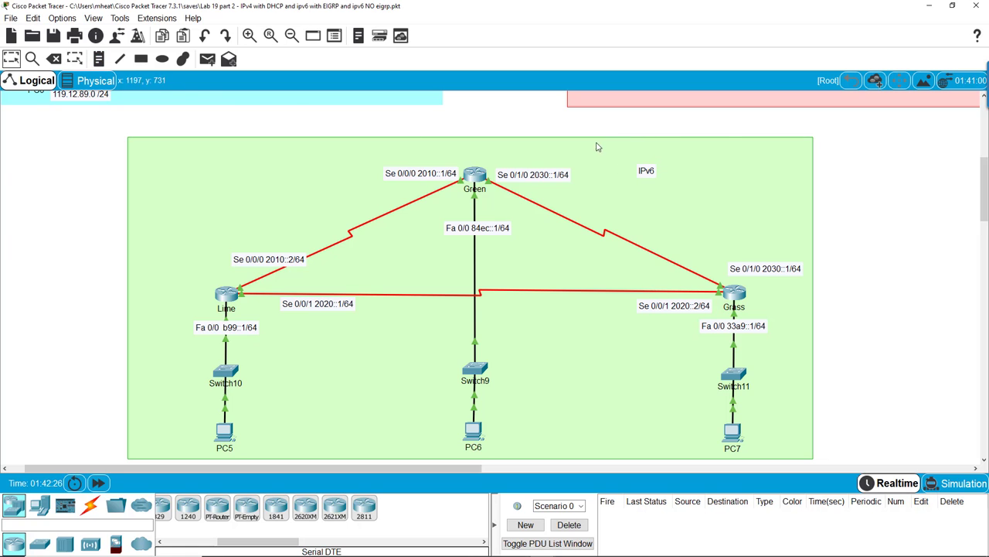
double_click(654, 170)
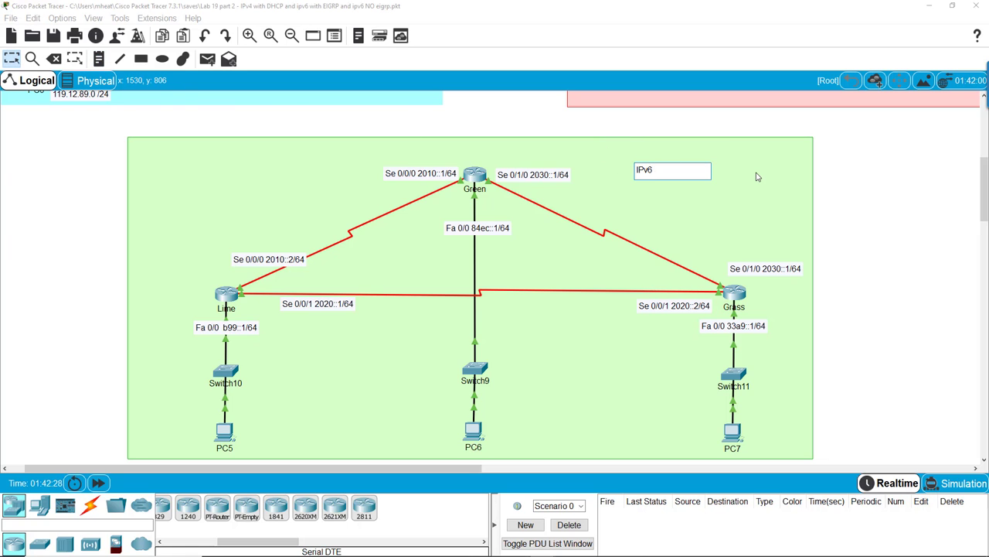
key(Return)
text(EIG)
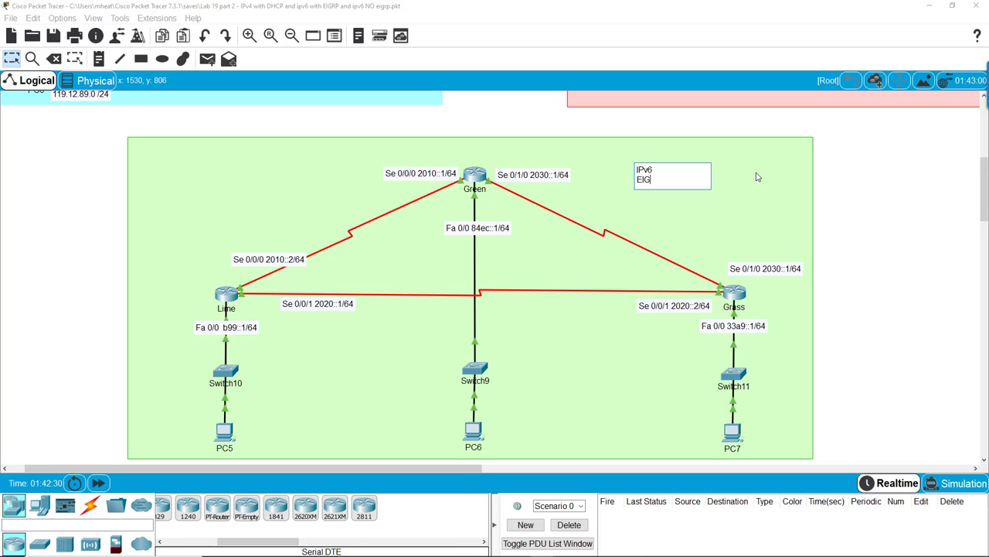
text(RP 20)
click(885, 187)
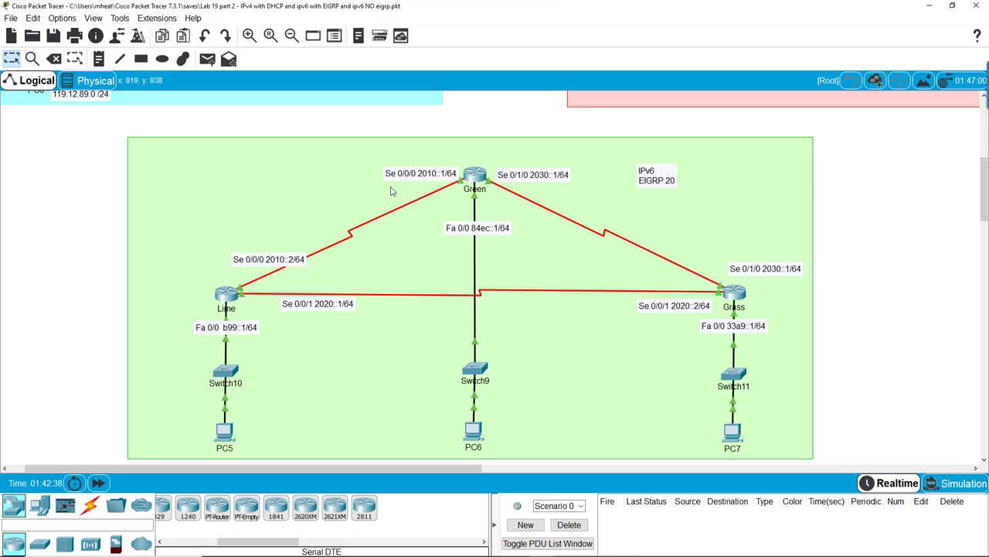
Open router Green's CLI and enter global configuration mode with enable and config t.
click(482, 176)
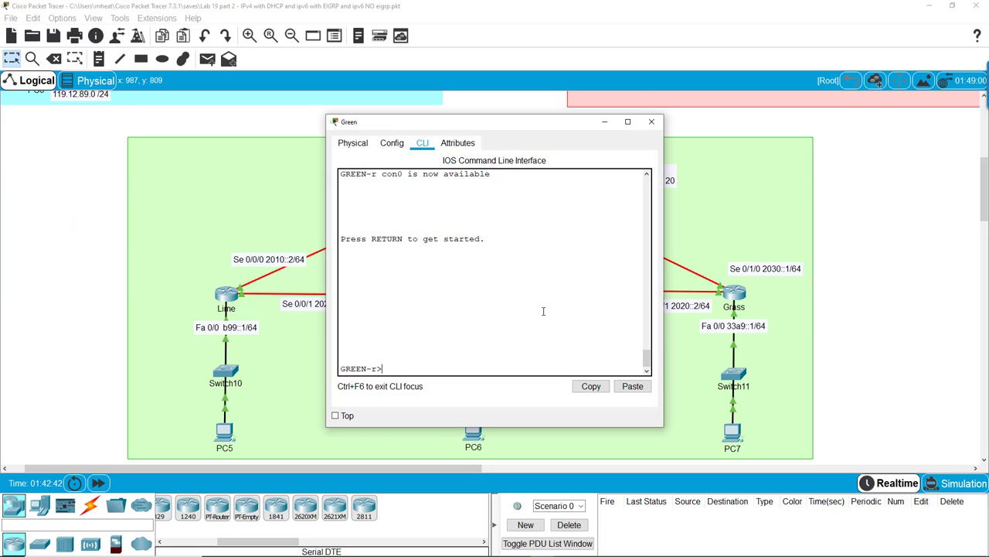
key(Return)
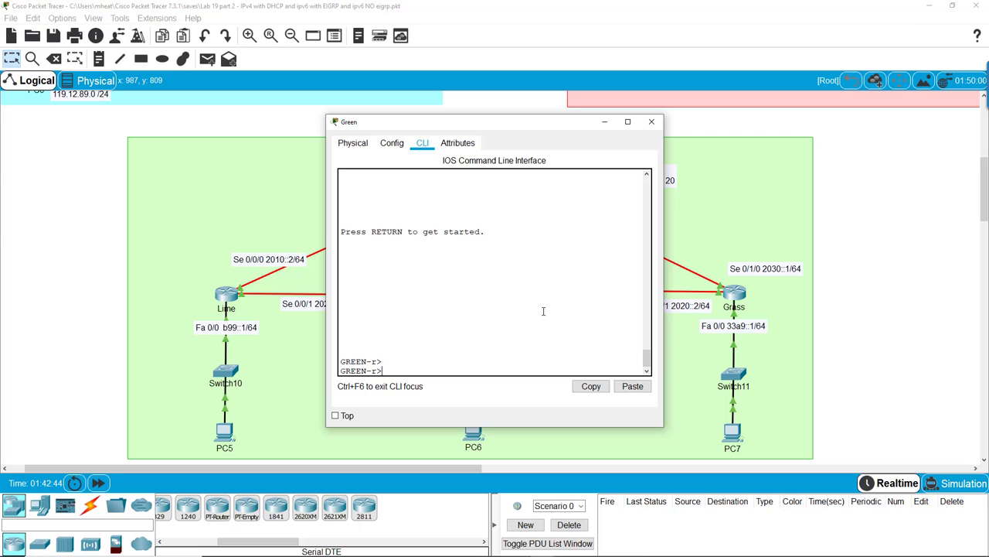
text(enable)
key(Return)
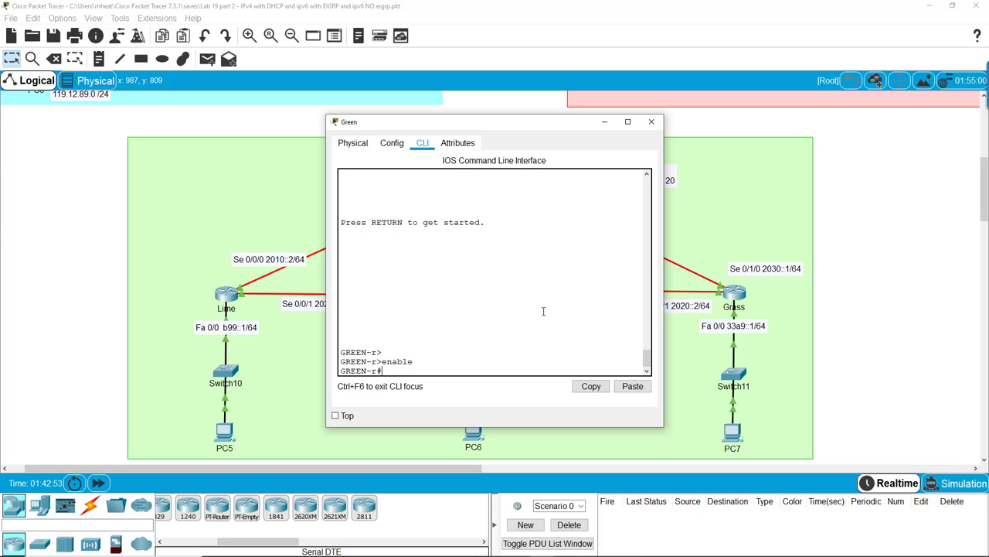
text(config t)
key(Return)
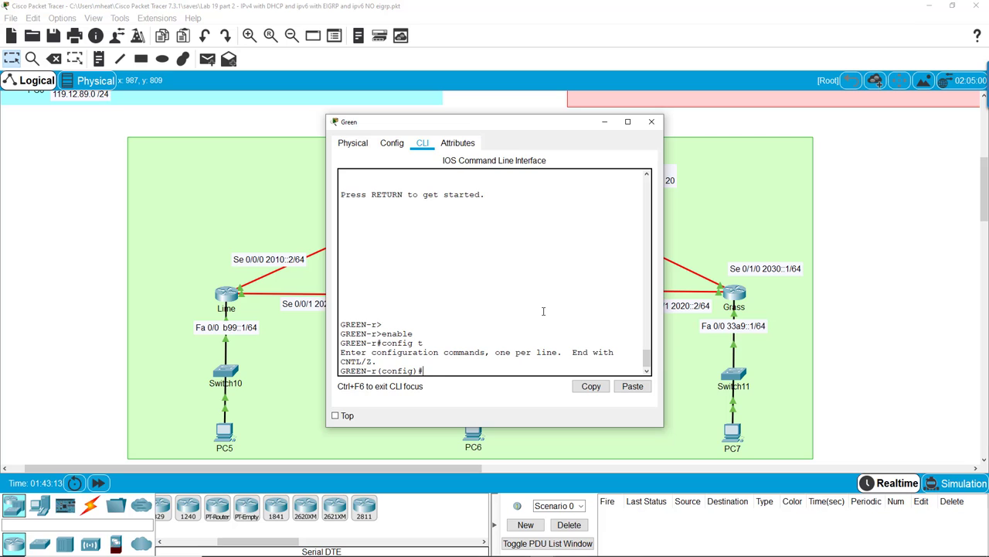
Create IPv6 EIGRP 20 on Green with router ID 8.8.8.8, bring it up with no shut, and exit.
text(ipv)
text(6 eigrp)
key(BackSpace)
key(BackSpace)
key(BackSpace)
key(BackSpace)
key(BackSpace)
key(BackSpace)
key(BackSpace)
text(router eigrp 20)
key(Return)
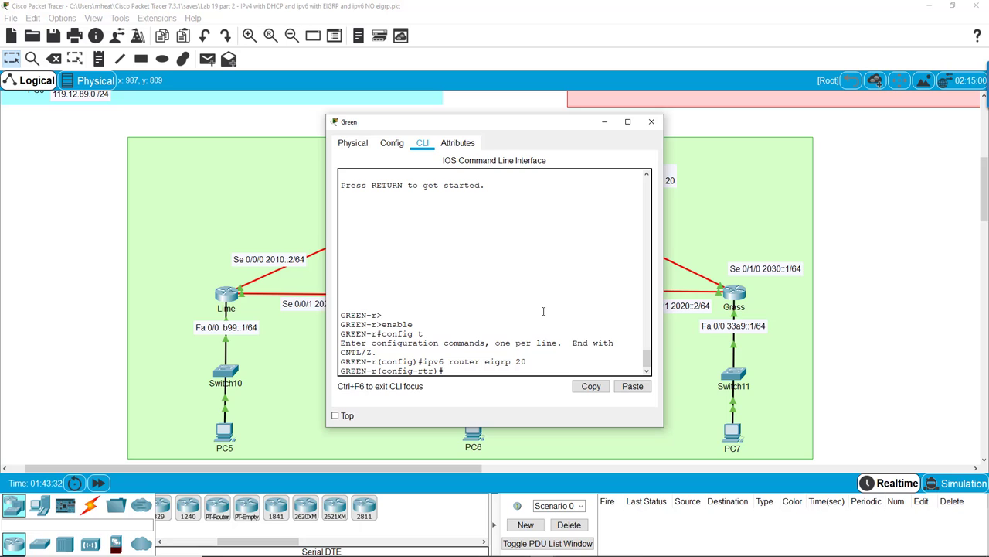
text(eigrp router-id 8.8.8.8)
key(Return)
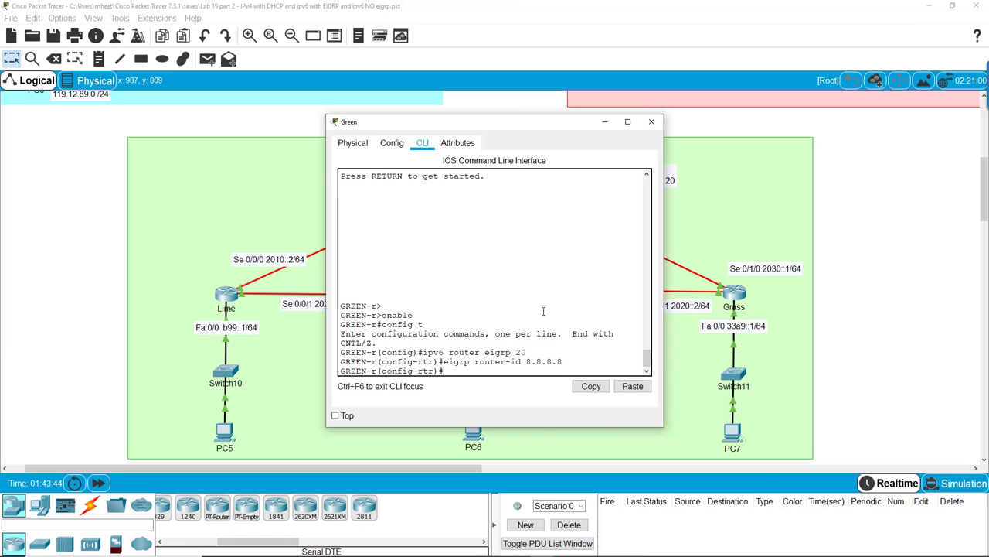
text(no shut)
key(Return)
text(exit)
key(Return)
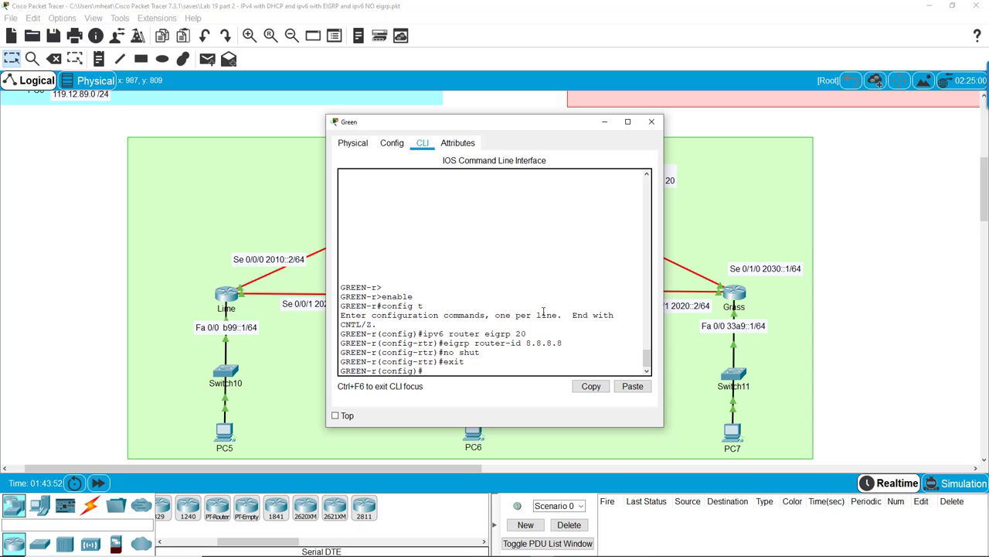
text(int)
Enable IPv6 EIGRP 20 on Green's interface Se 0/1/0.
drag(507, 127, 771, 137)
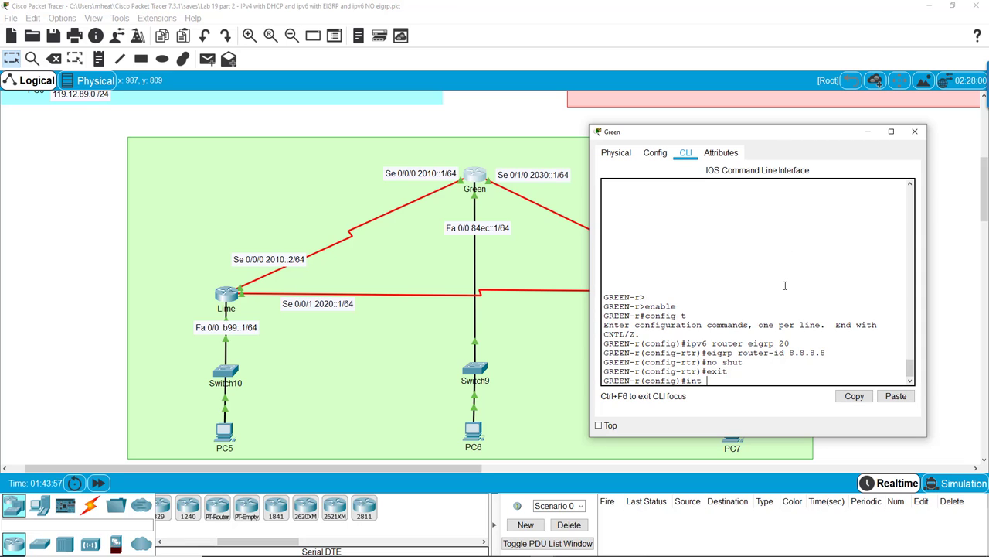
text(se 0/1/0)
key(Return)
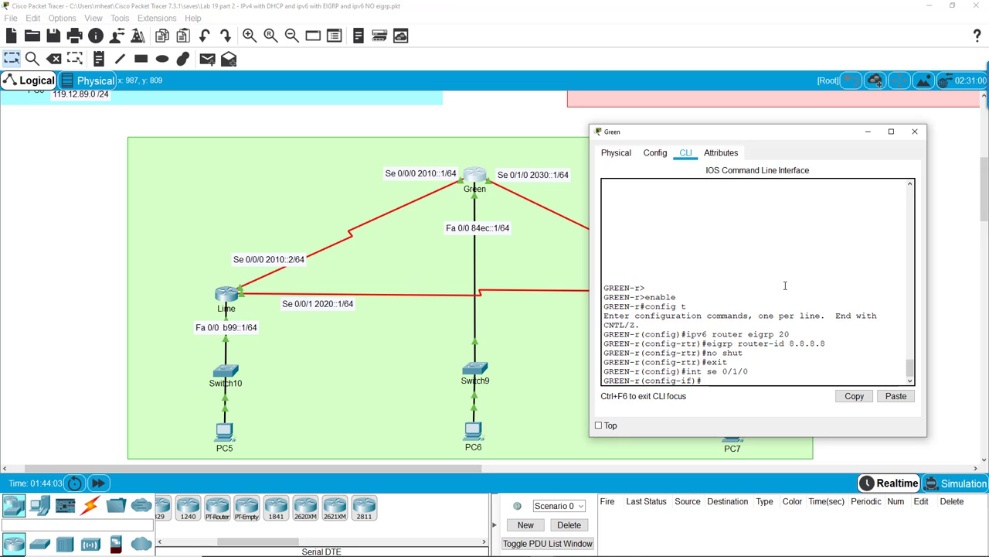
text(ipv6 eigrp)
key(BackSpace)
text(20)
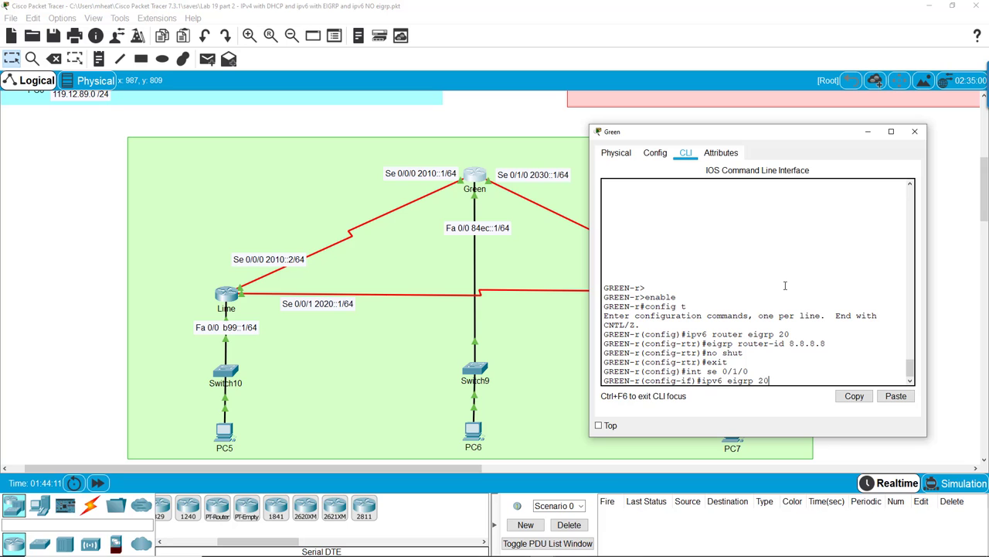
key(Return)
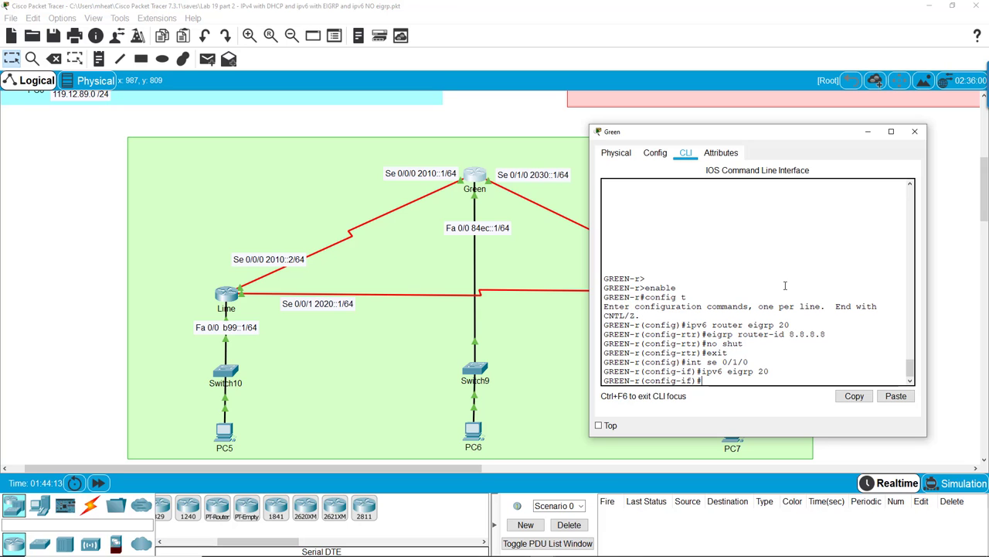
Enable IPv6 EIGRP 20 on Green's Fa 0/0 and Se 0/0/0, then exit interface mode.
text(int fa 0/0)
key(Return)
text(ei)
key(BackSpace)
key(BackSpace)
text(ipv6 e)
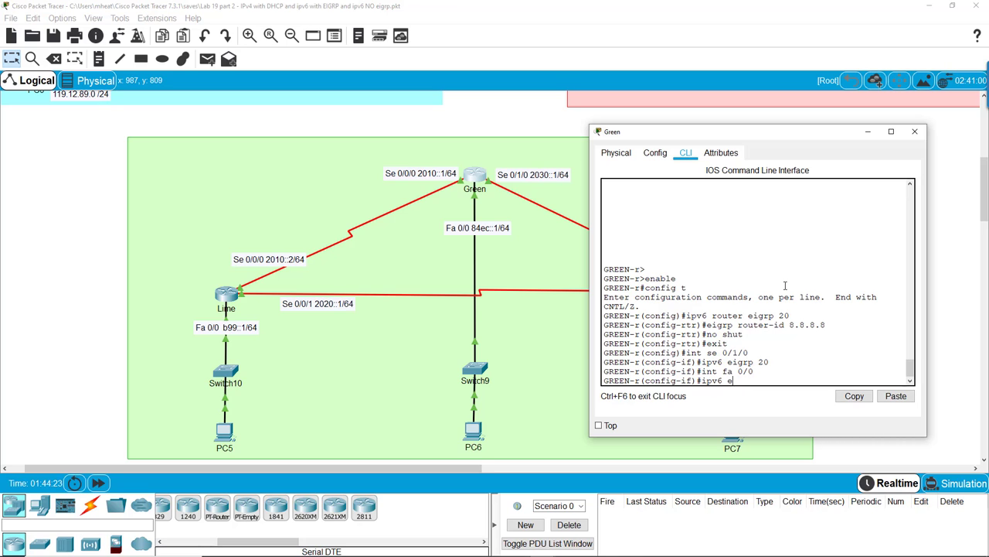
text(igrp 20)
key(Return)
text(int se 0/0)
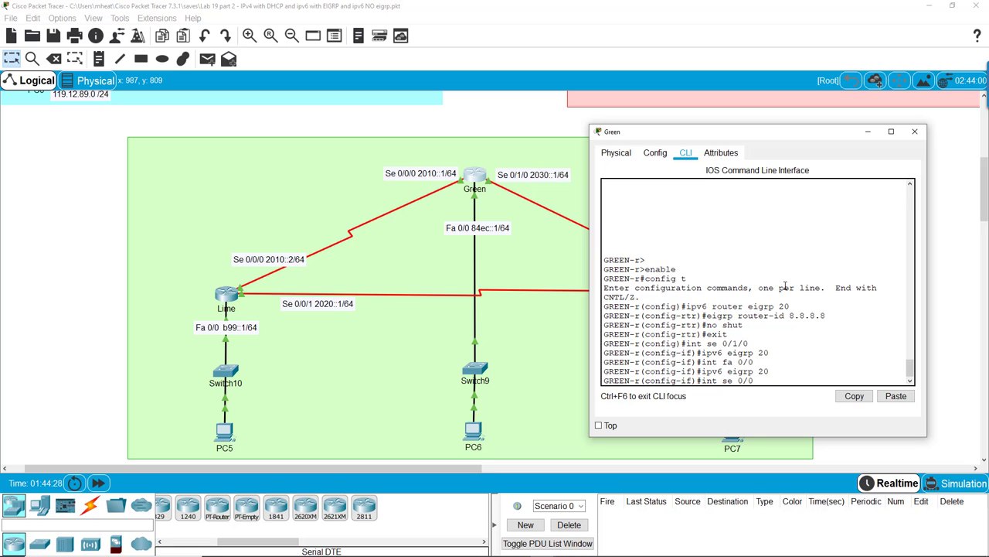
text(/0)
key(Return)
text(ipv6 eigr)
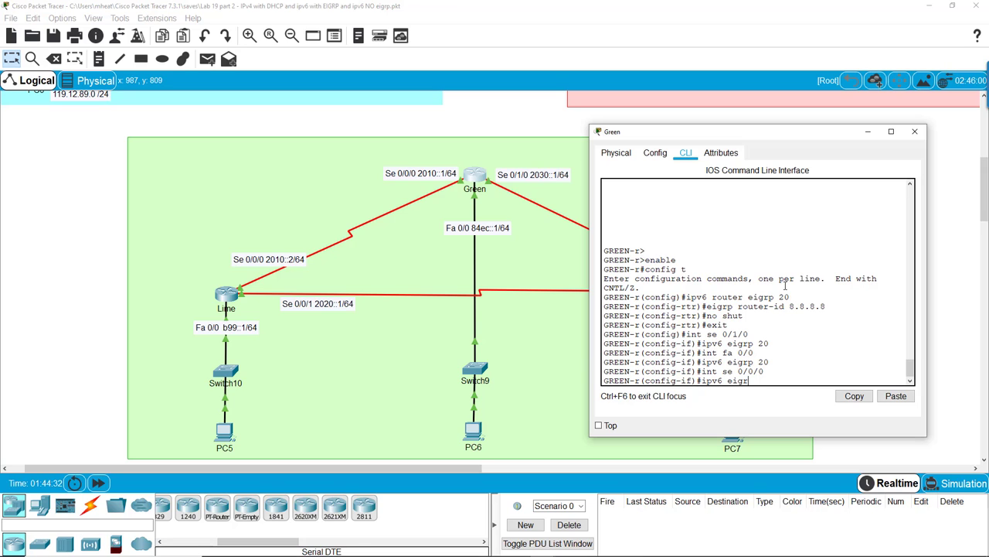
text(p 20)
key(Return)
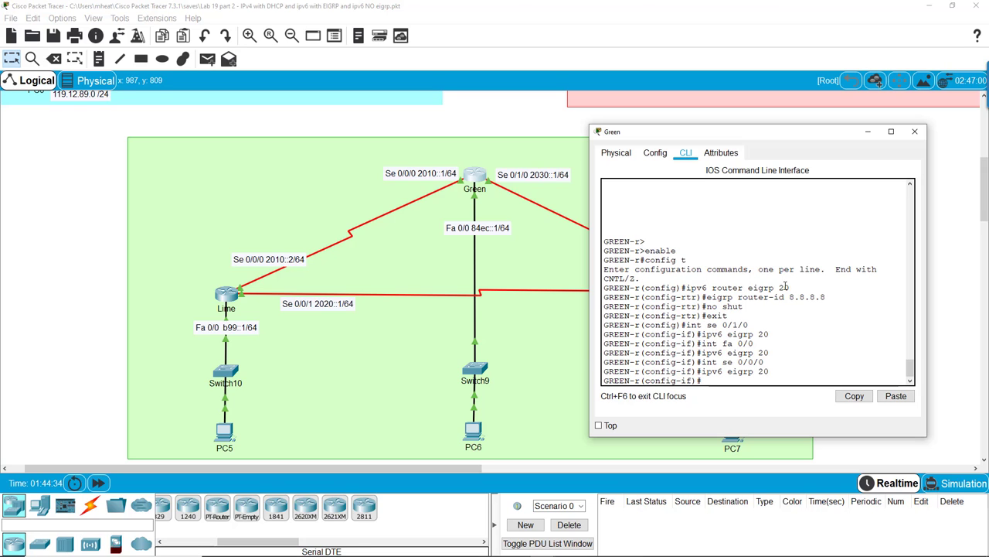
text(exit)
key(Return)
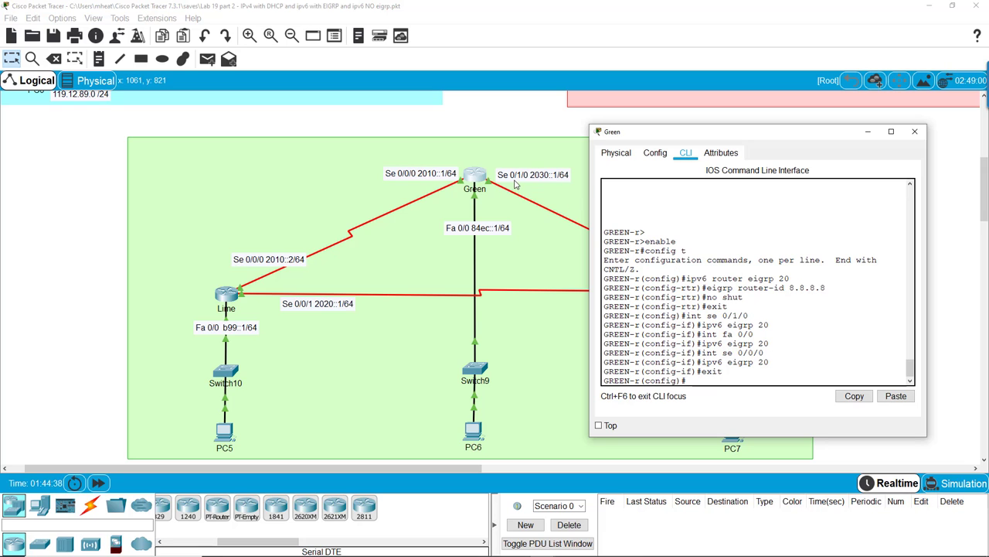
Switch to router Grass's CLI and create the IPv6 EIGRP 20 process.
click(914, 132)
click(735, 293)
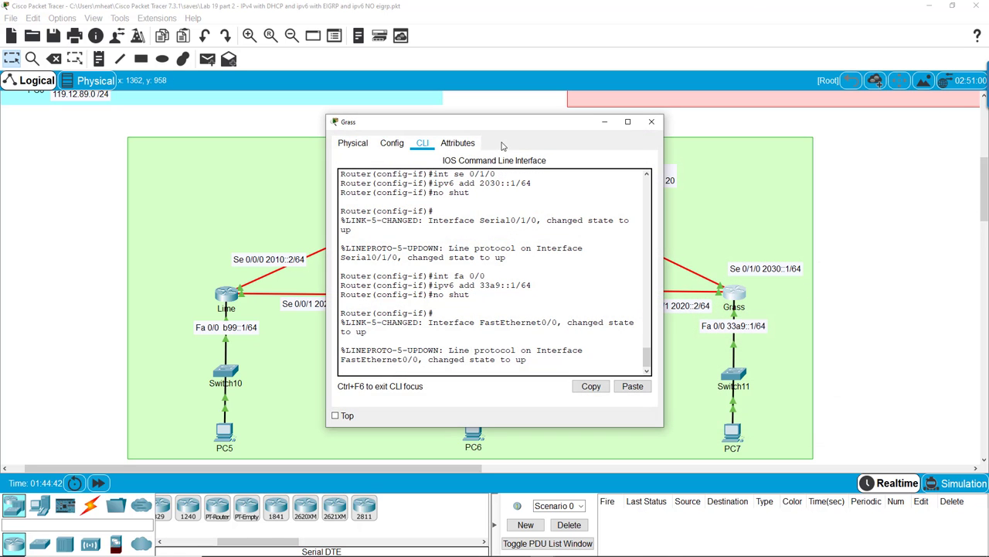
drag(515, 133, 425, 136)
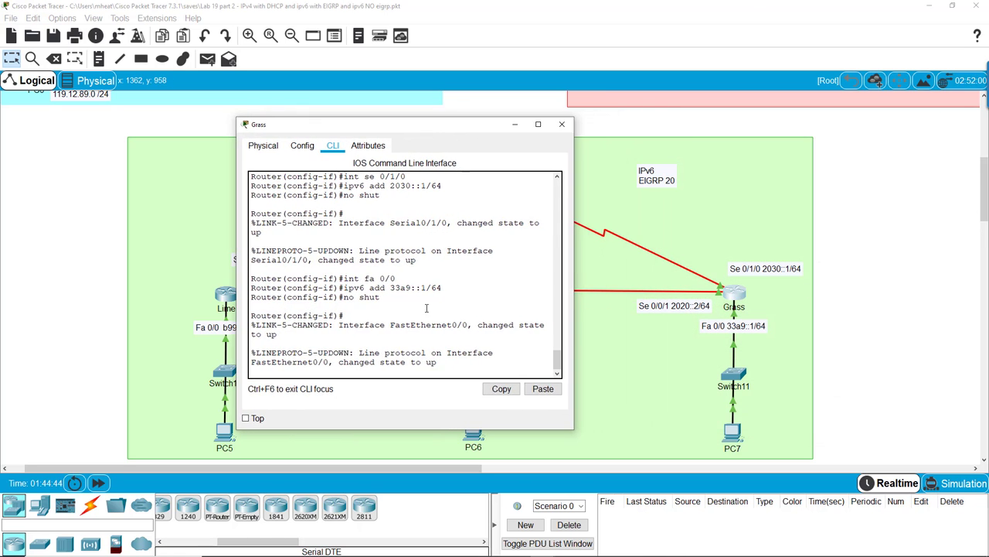
key(Return)
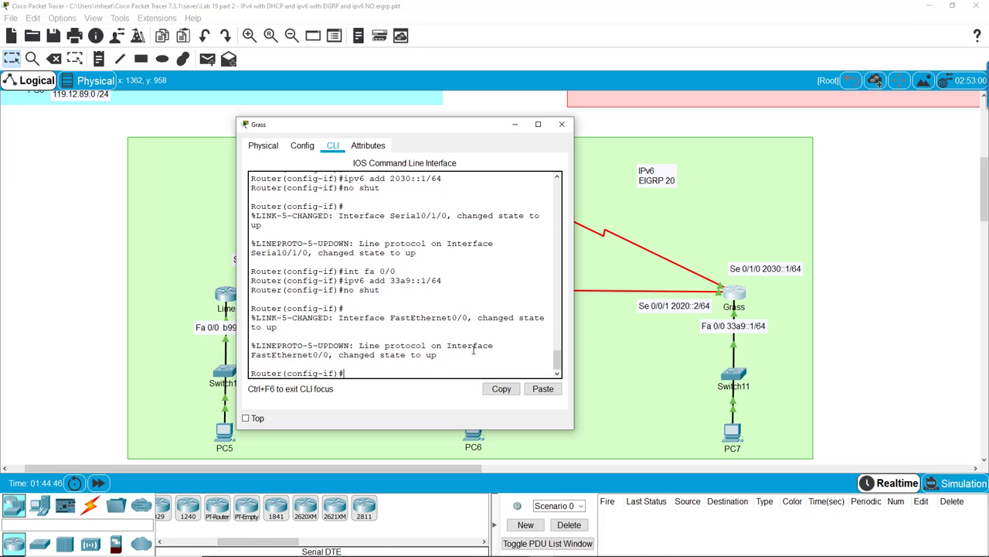
text(exit)
key(Return)
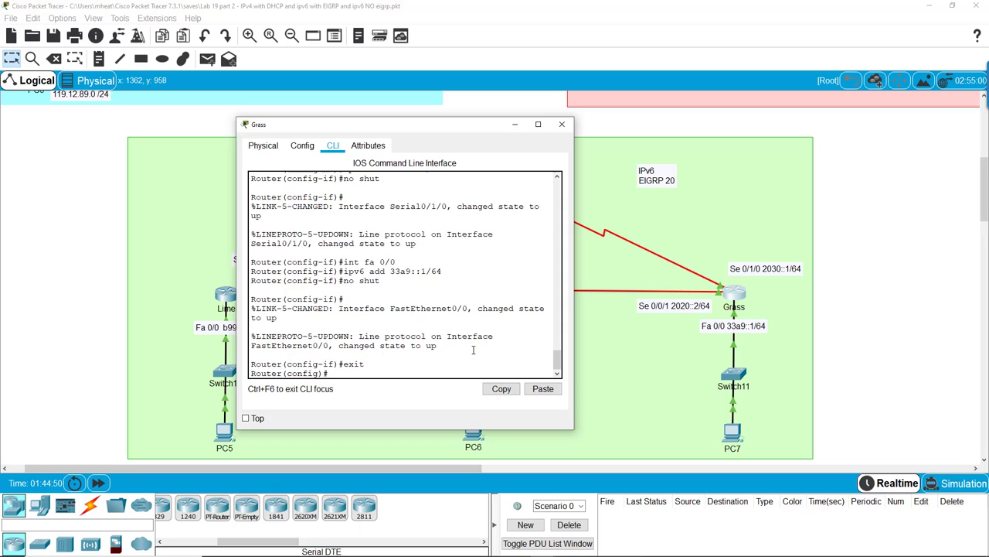
text(ipv6 router eigrp 20)
key(Return)
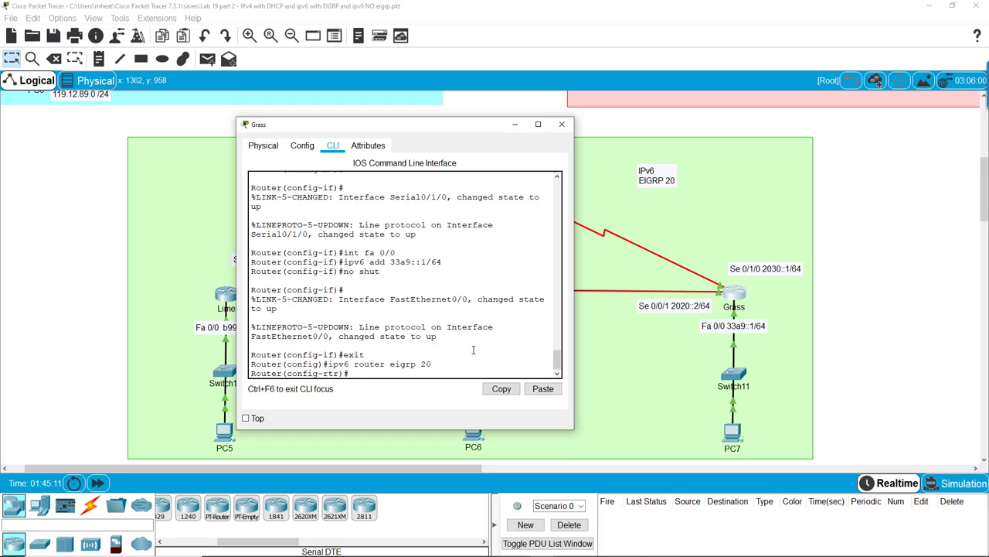
Set Grass's EIGRP router ID to 9.9.9.9, bring the process up with no shut, and exit.
text(eigrp router id)
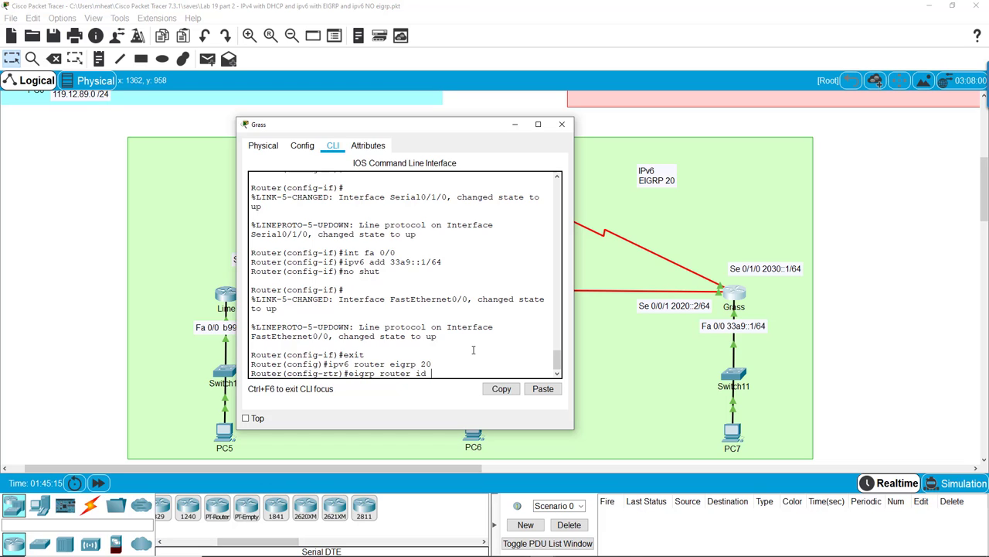
text( 9)
text(9.9.)
key(BackSpace)
key(BackSpace)
key(BackSpace)
key(BackSpace)
text(.9.9)
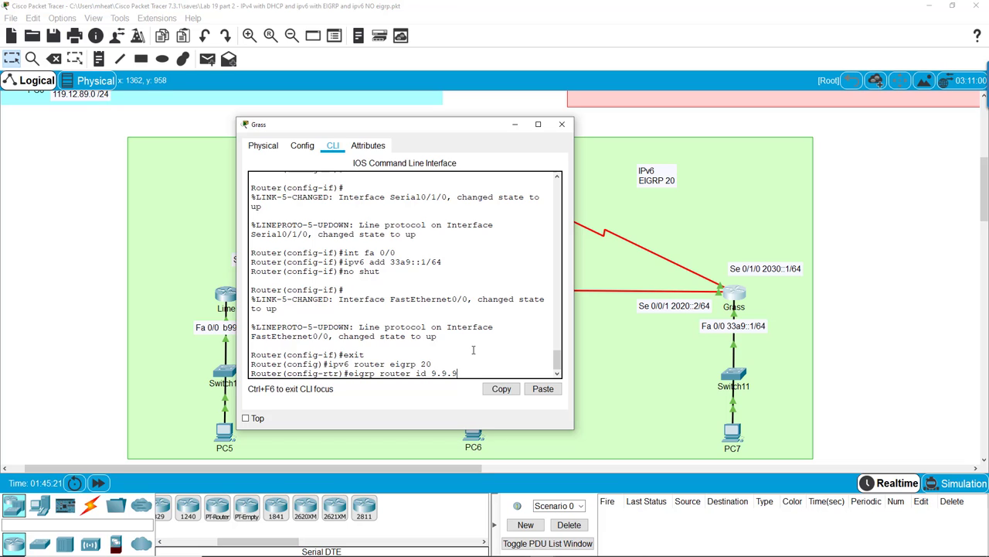
text(.9)
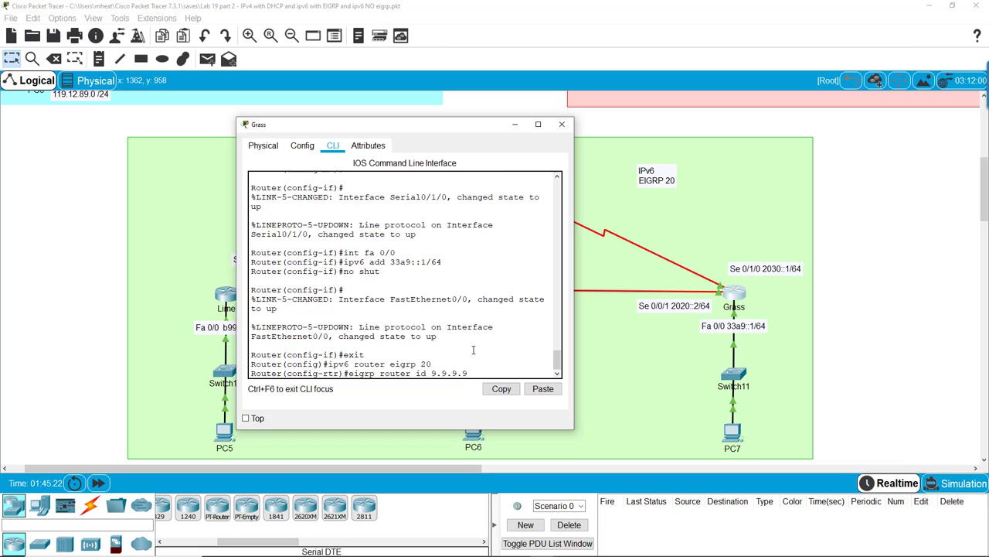
key(Return)
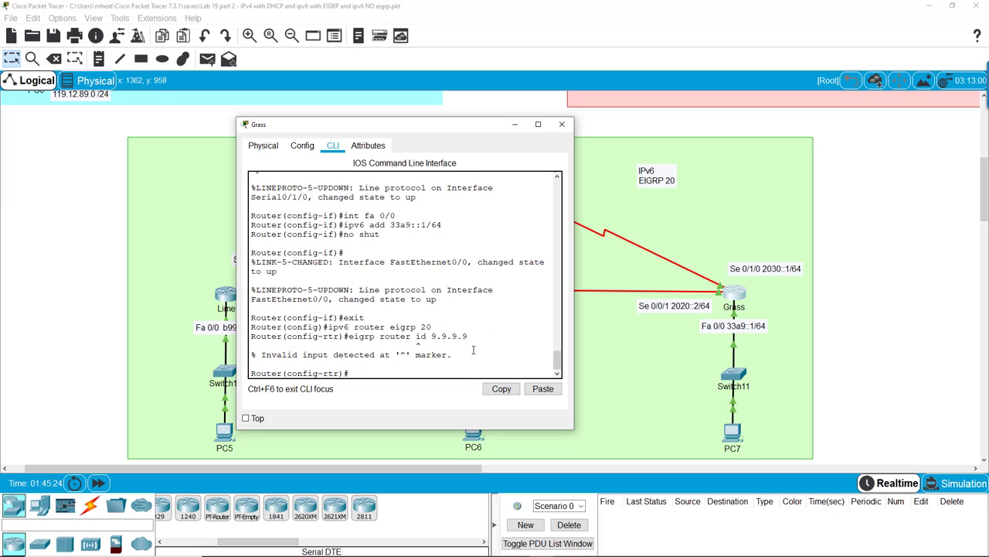
key(Up)
key(Left)
key(Left)
key(Left)
key(Left)
key(Left)
key(Left)
key(Left)
key(Left)
key(Left)
key(BackSpace)
text(-)
key(Return)
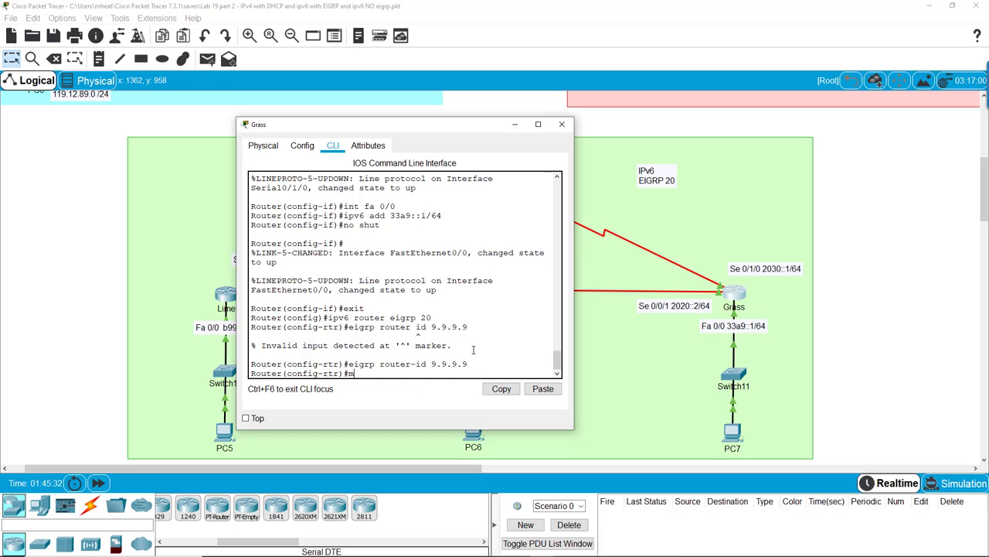
text(no shut)
key(Return)
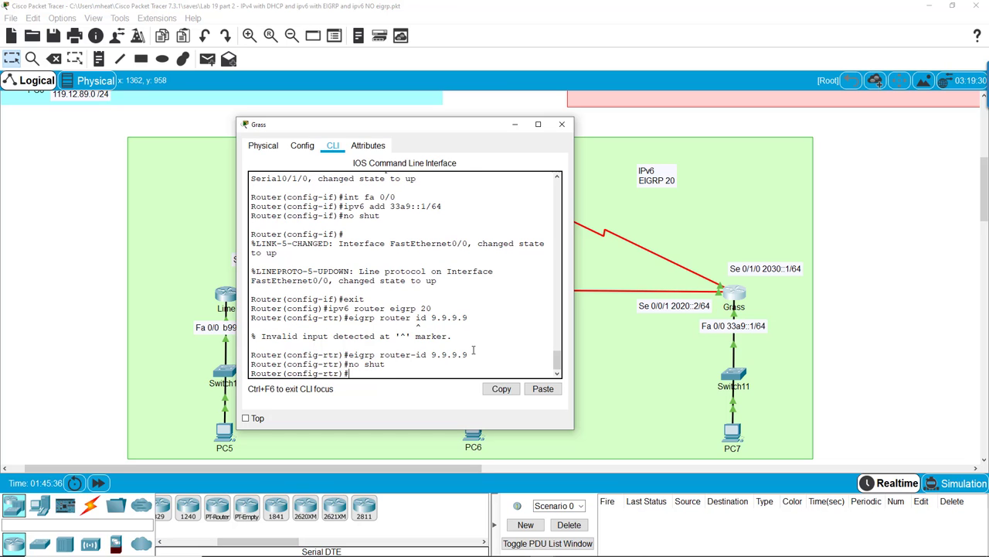
text(exit)
key(Return)
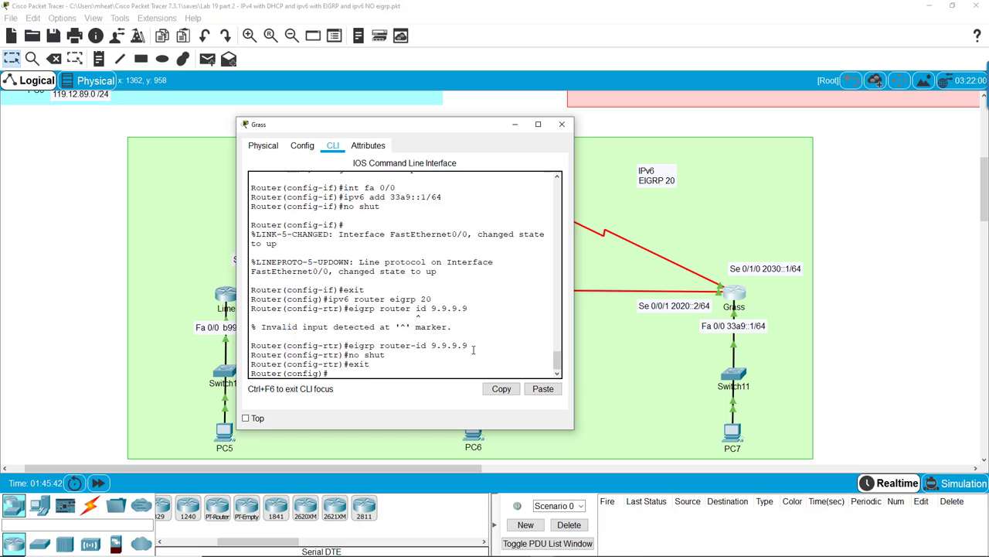
Enable IPv6 EIGRP 20 on Grass's Se 0/1/0 and Fa 0/0 interfaces.
text(int se 0/1/0)
key(Return)
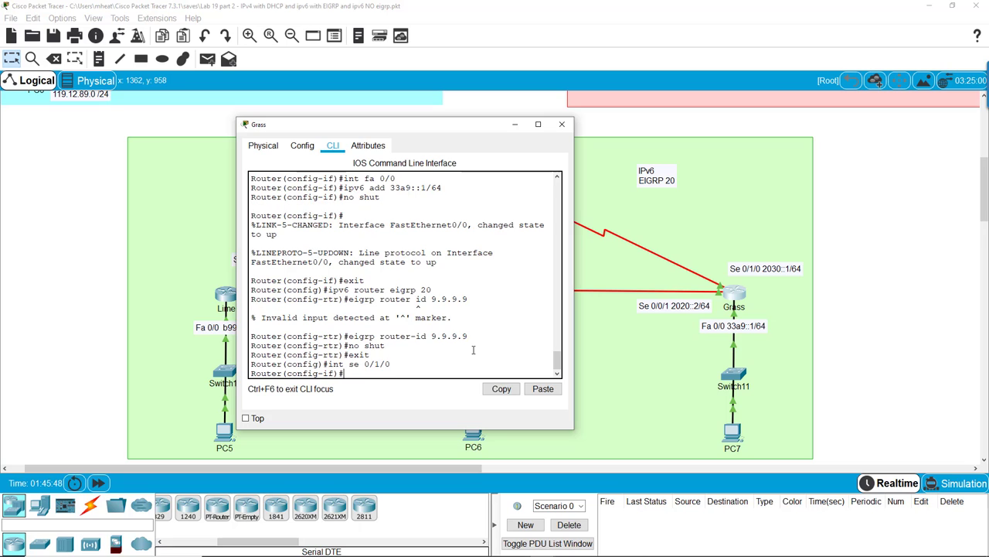
text(ipv6 eigrp 20)
key(Return)
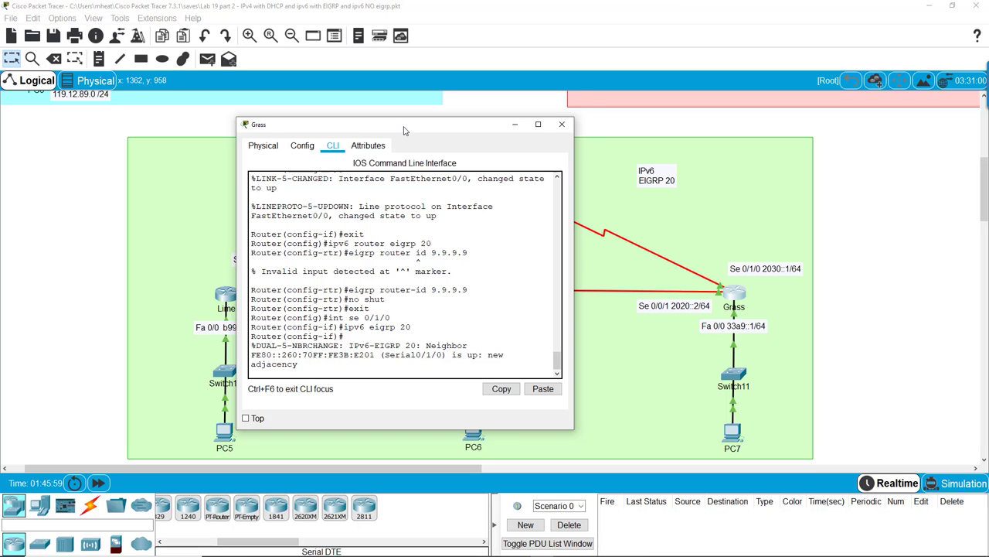
drag(403, 131, 215, 130)
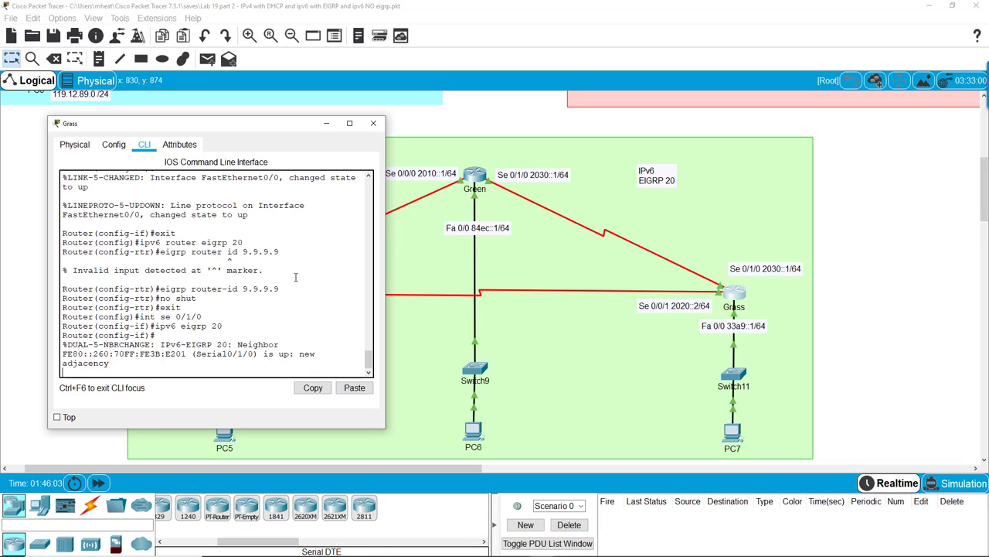
click(192, 367)
key(Return)
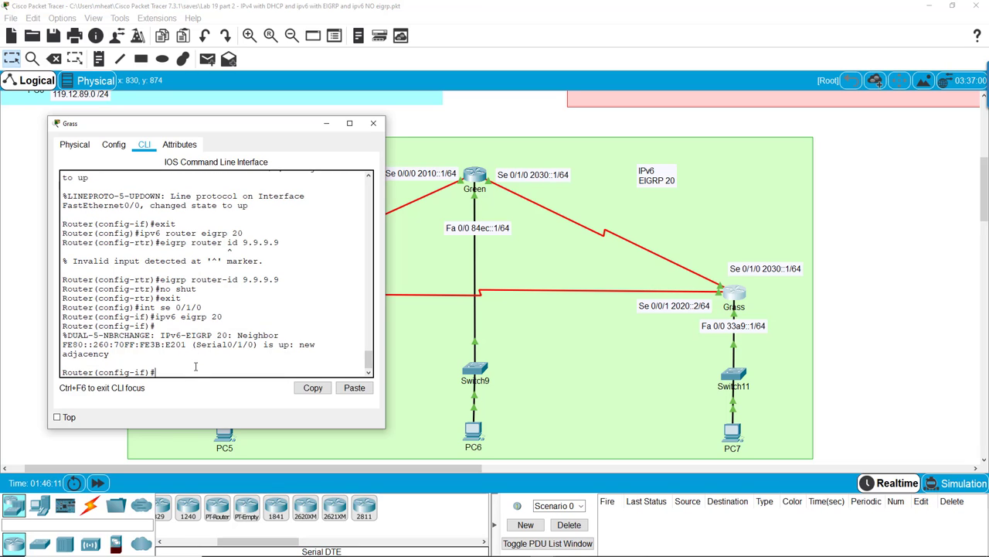
text(int fa 0/0)
key(Return)
text(ipv)
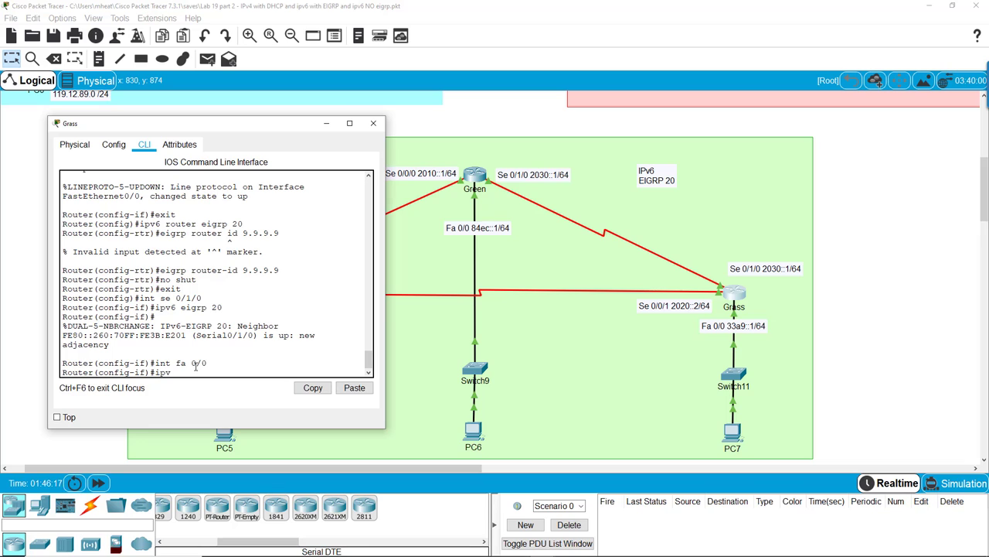
text(6 eigrp 20)
key(Return)
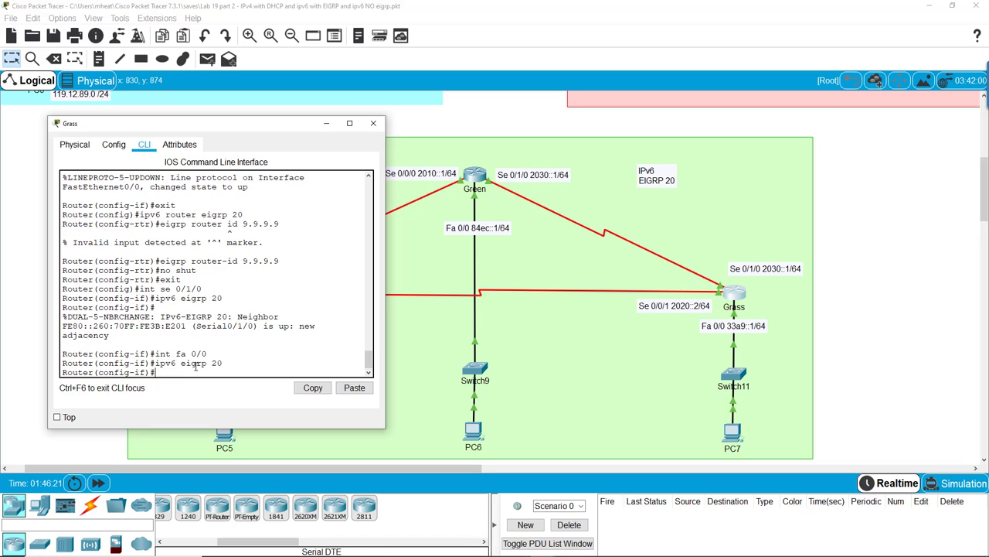
Enable IPv6 EIGRP 20 on Grass's Se 0/0/1, exit, and close Grass's window.
text(int se 0/0/1)
key(Return)
text(ipv6 eigrp 20)
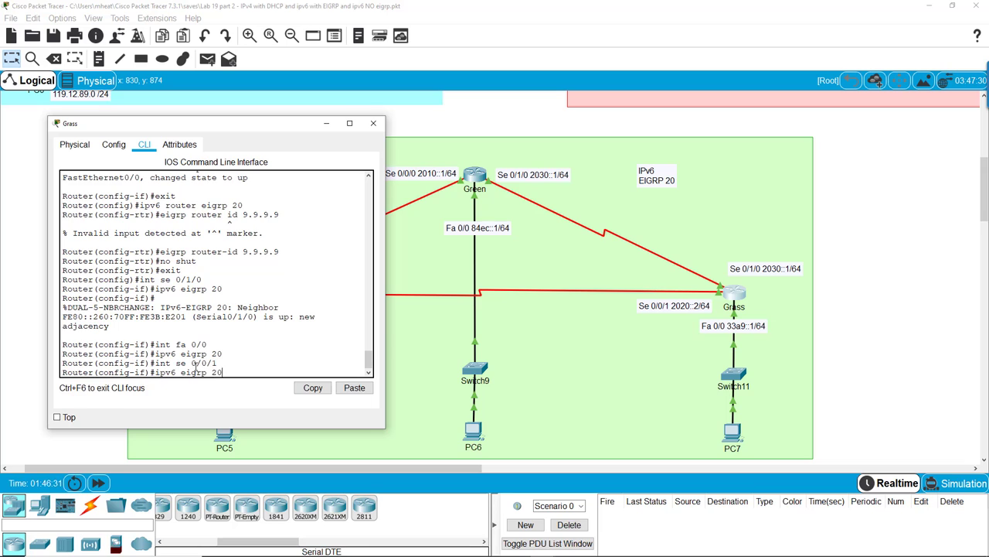
key(Return)
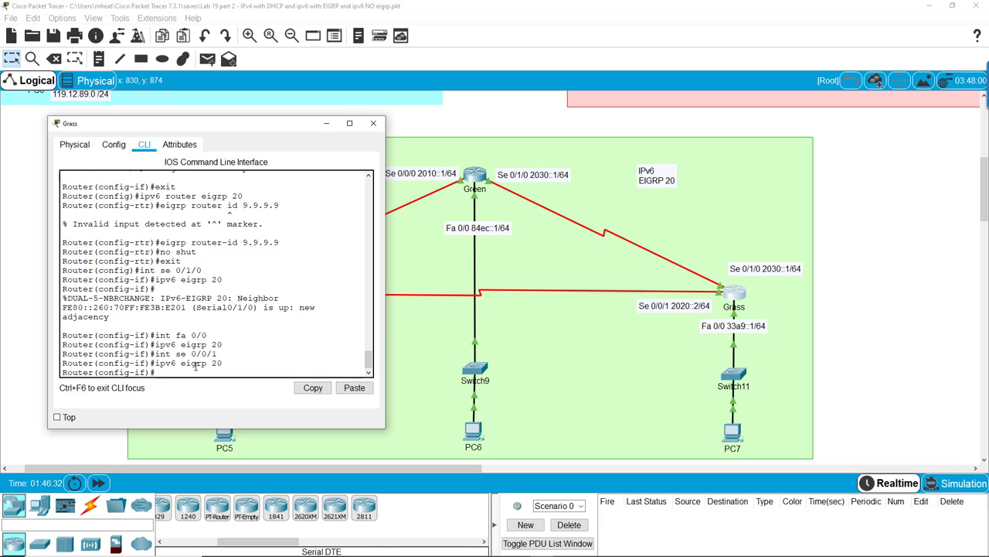
text(exit)
key(Return)
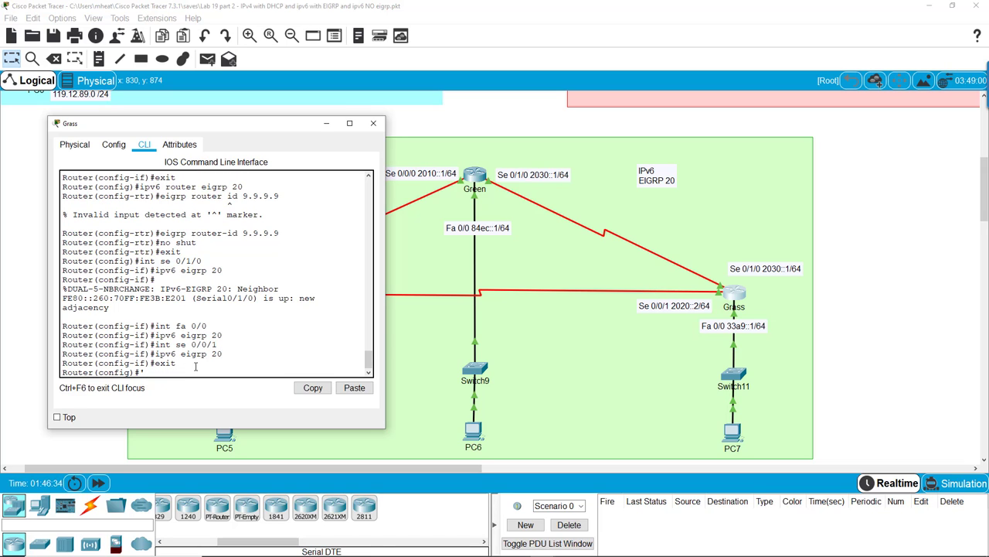
click(373, 123)
Open router Lime's CLI and enter global configuration mode with enable and config t.
click(228, 296)
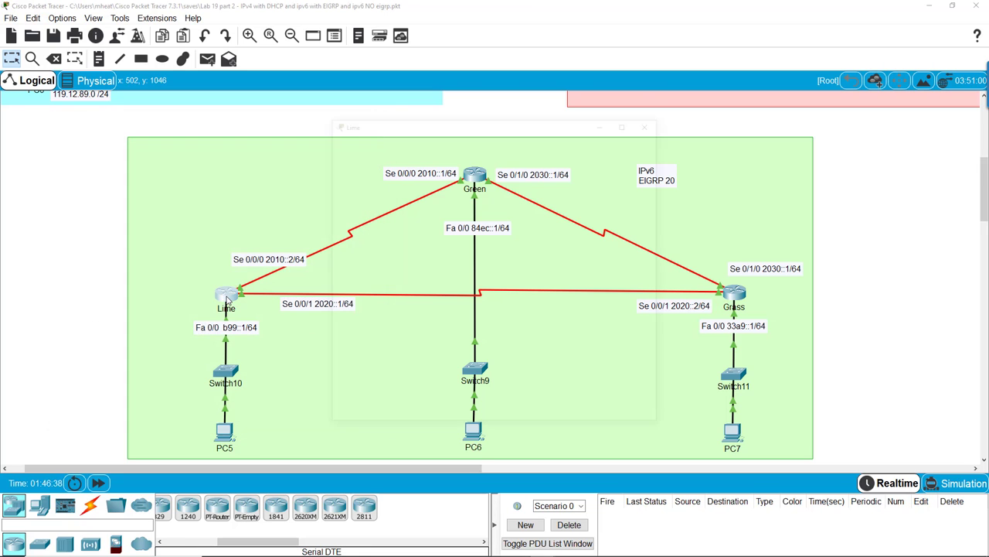
key(Return)
text(\)
key(BackSpace)
text(enable)
key(Return)
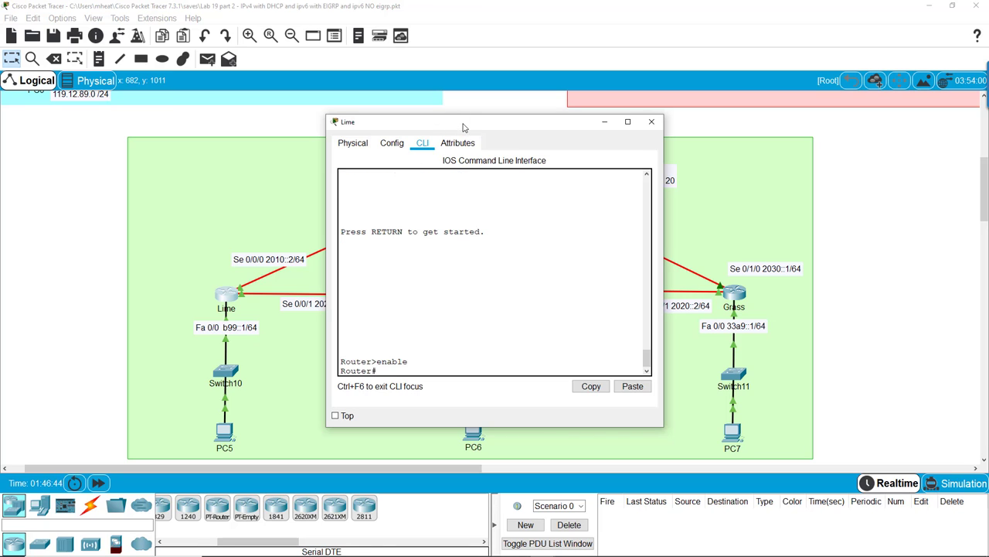
drag(481, 131, 614, 129)
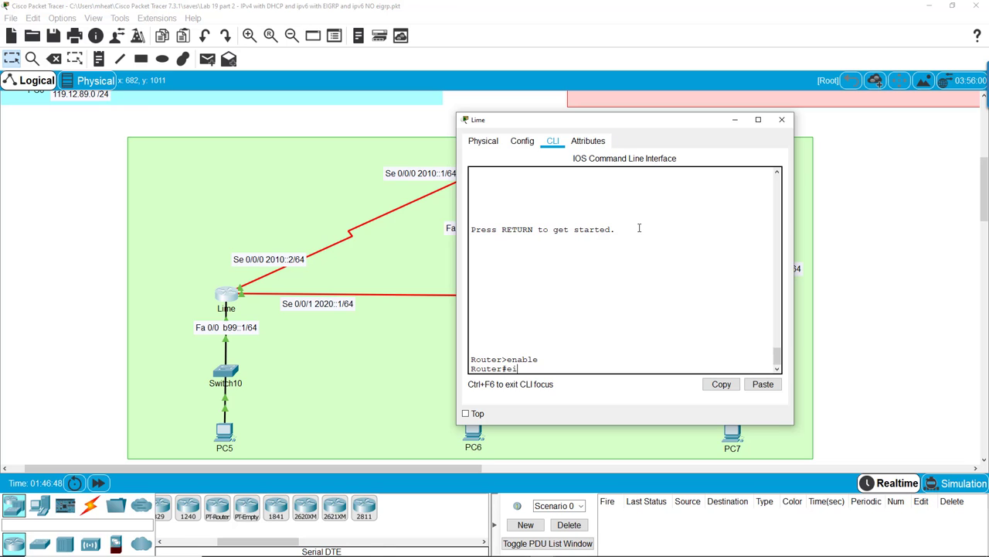
text(config t)
key(Return)
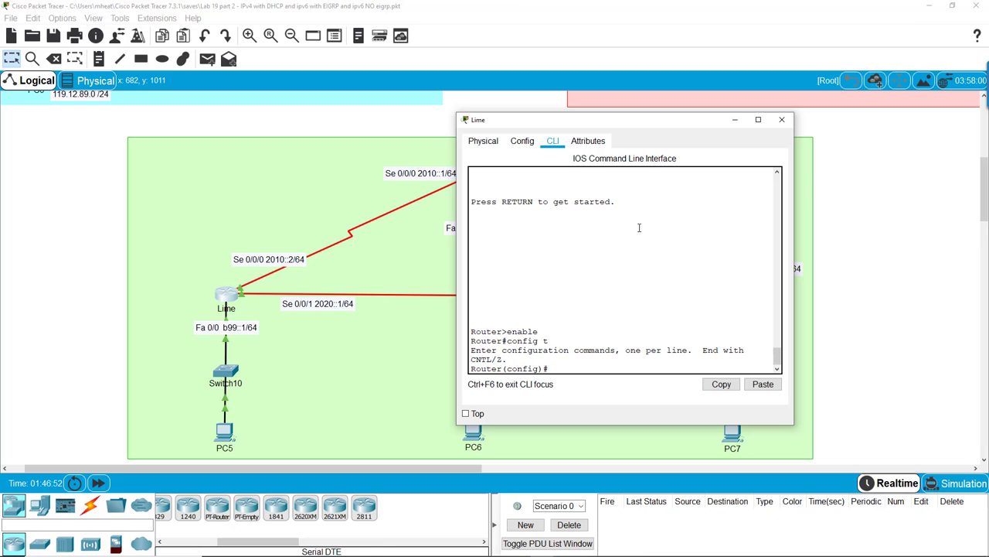
Create IPv6 EIGRP 20 on Lime with router ID 7.7.7.7, bring it up with no shut, and exit.
text(ipv6 router eigrp 20)
key(Return)
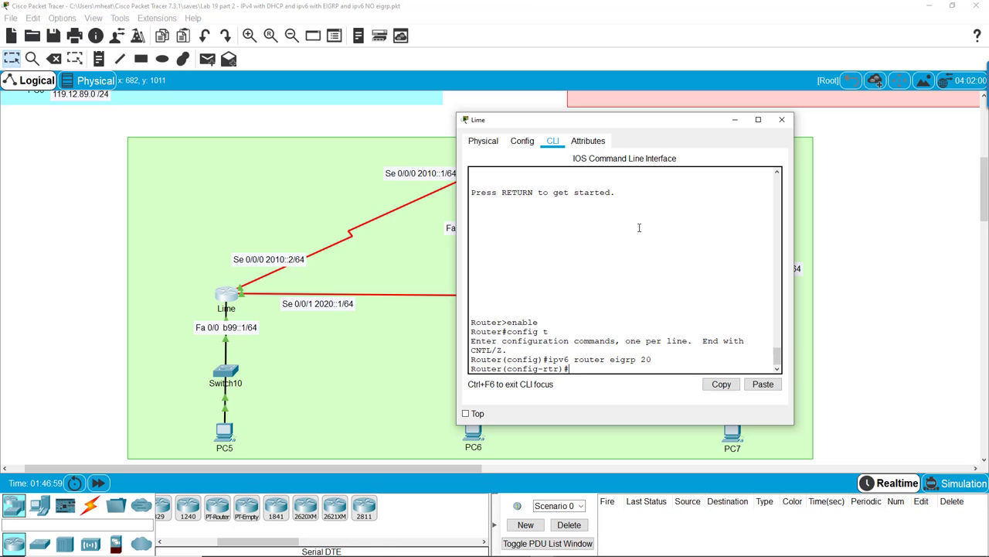
text(eigrp router-id 1.1.1.1)
key(Return)
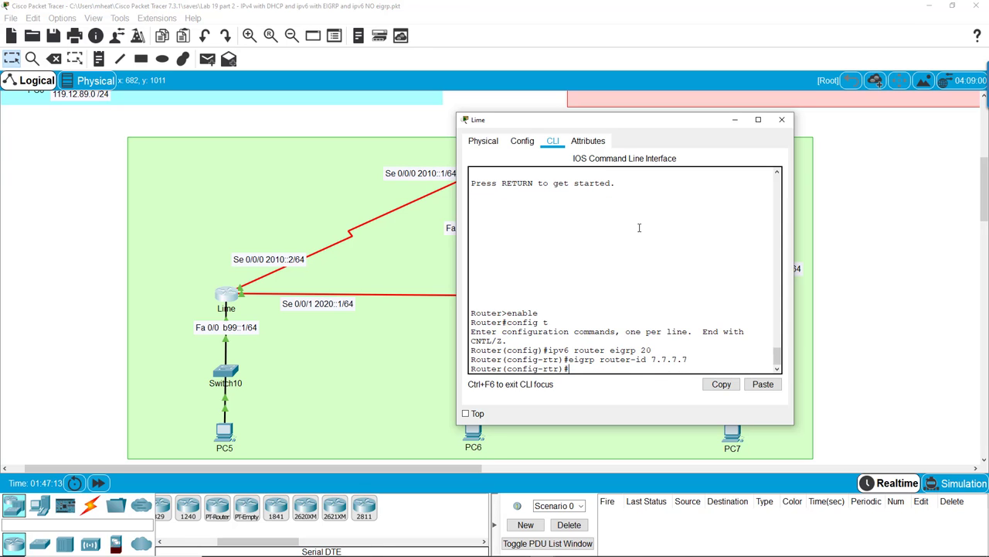
text(no shut)
key(Return)
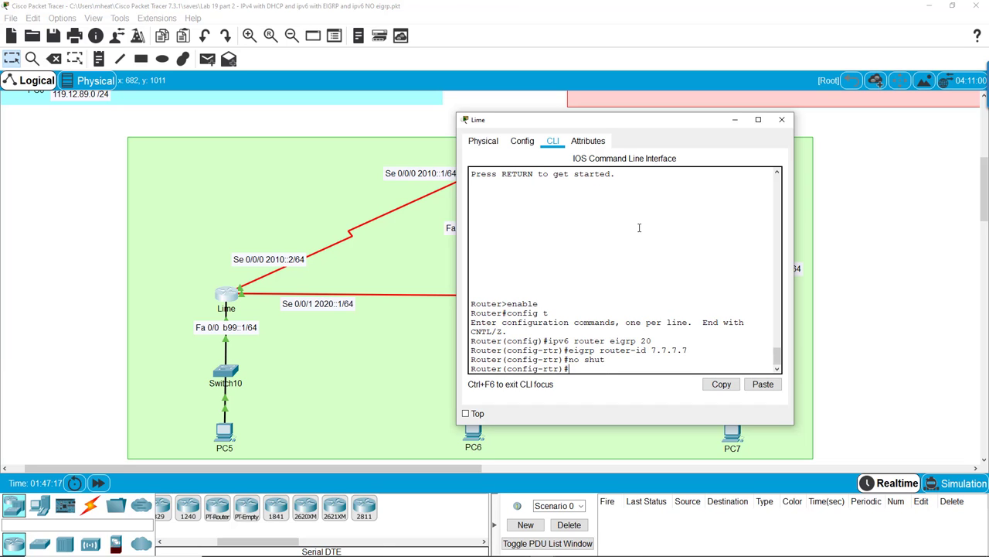
text(exit)
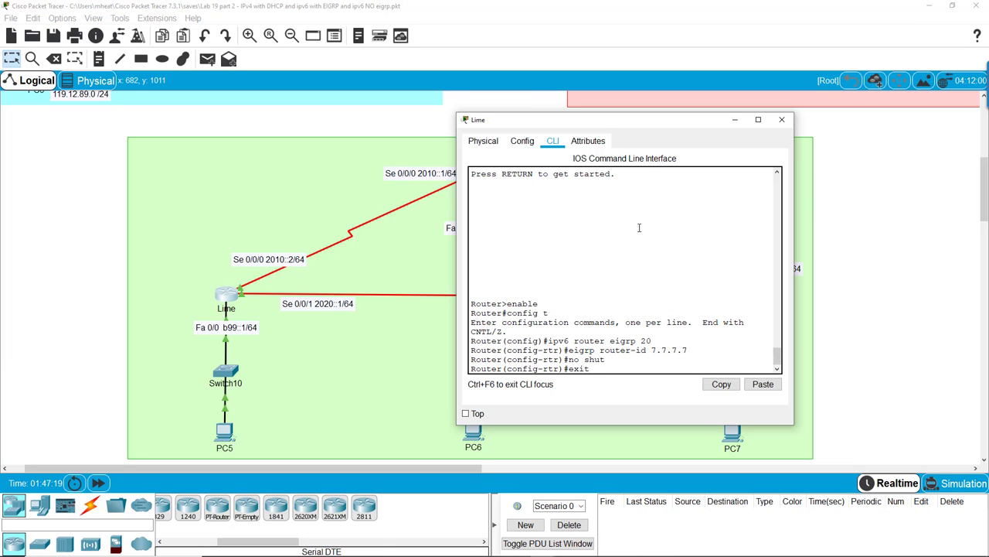
key(Return)
text(int se)
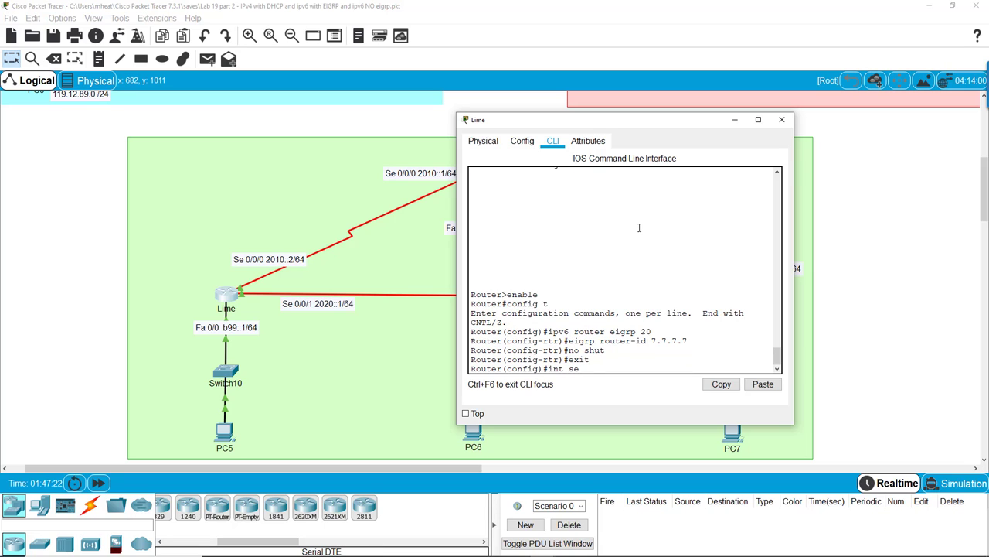
text( 0/0/0)
Enable IPv6 EIGRP 20 on Lime's serial 0/0/0 and serial 0/0/1 interfaces.
key(Return)
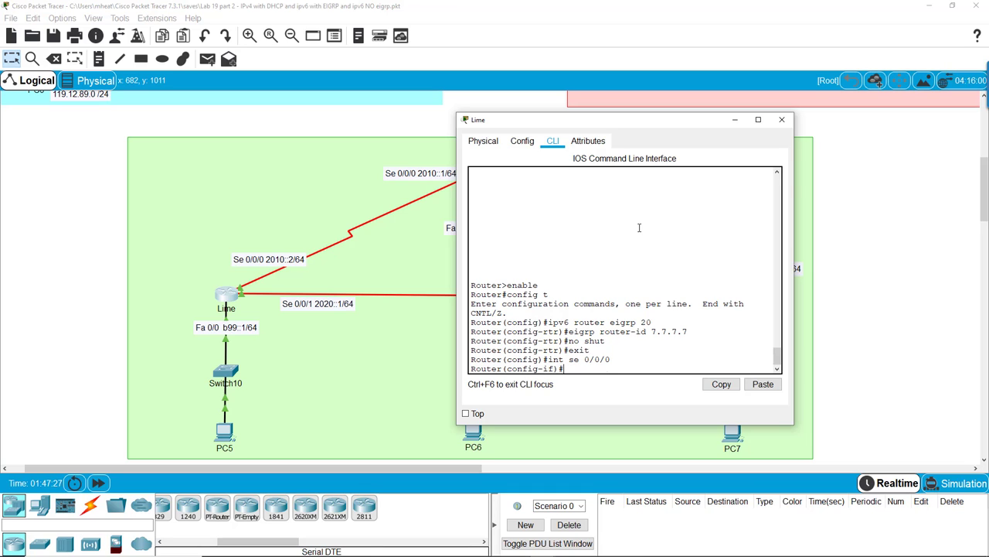
text(ipv6 eigrp 20)
key(Return)
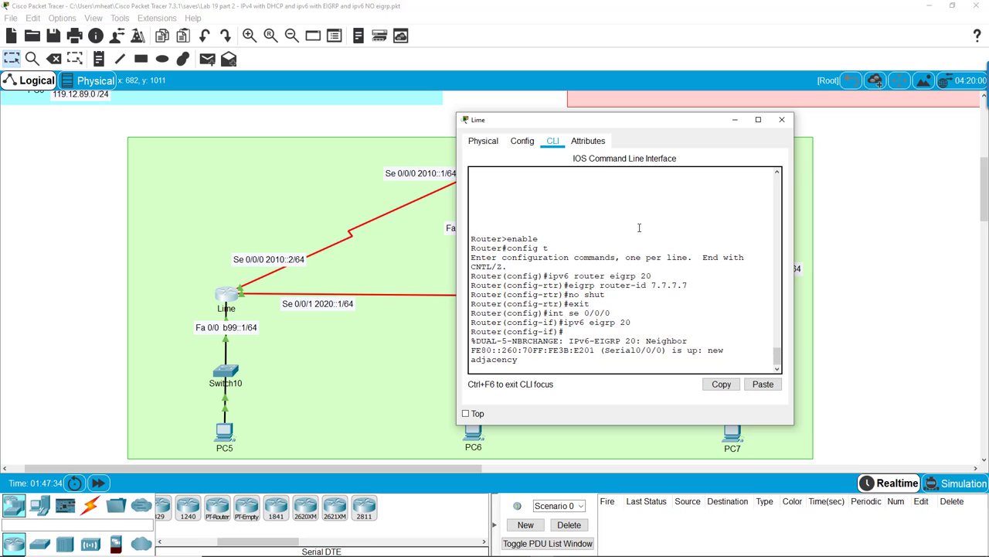
key(Return)
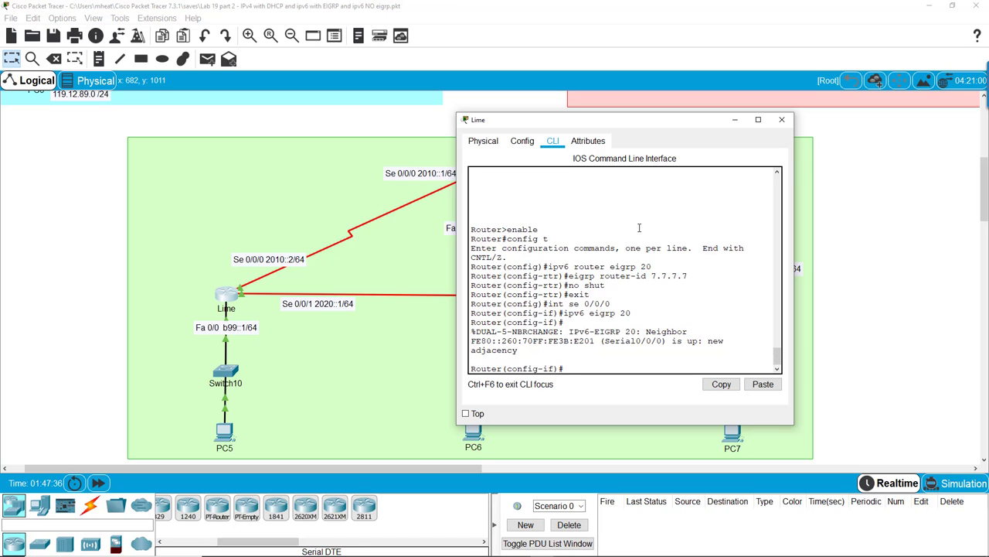
text(int se 0/0/1)
key(Return)
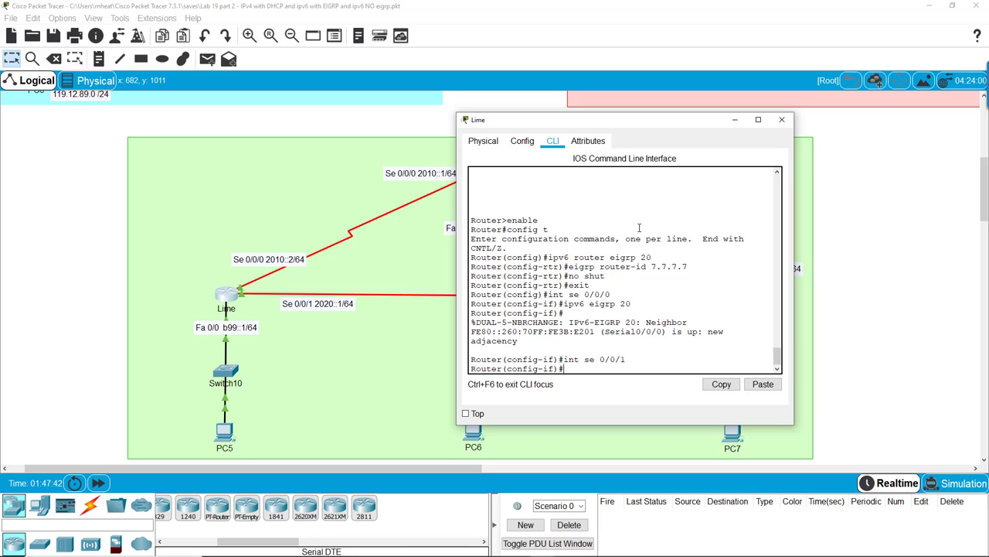
text(ipv6 eigrp 20)
key(Return)
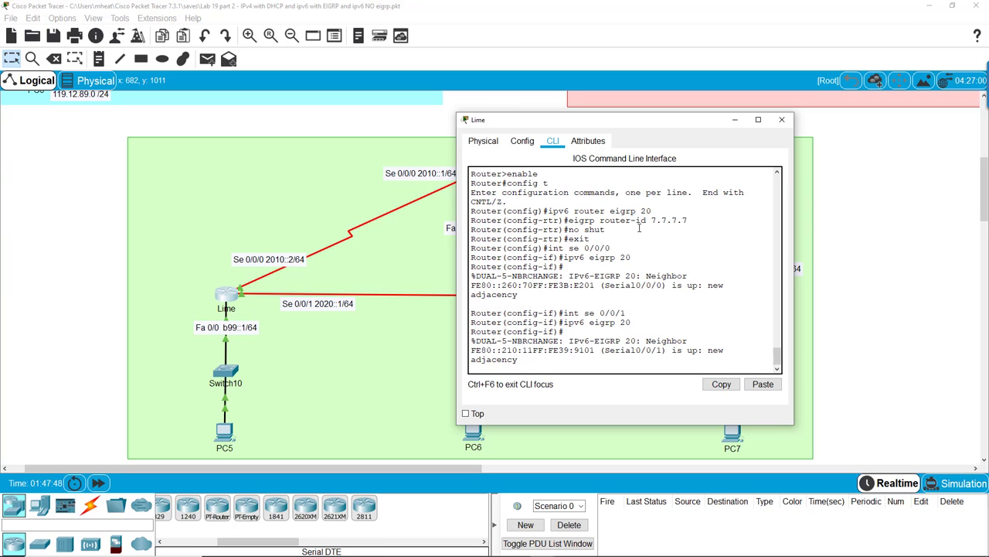
key(Return)
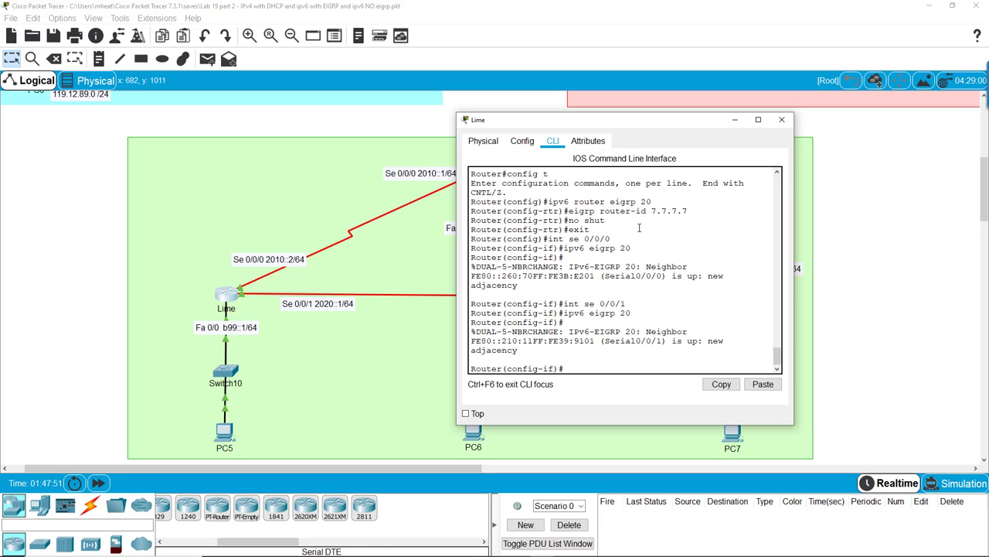
Enable IPv6 EIGRP 20 on Lime's Fa 0/0 and end configuration mode.
text(int fa 0/0)
key(Return)
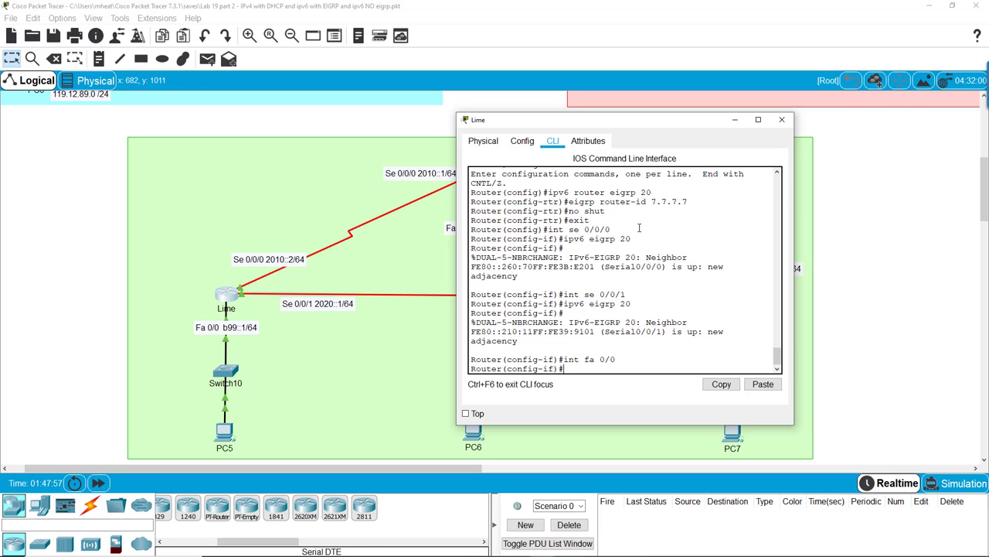
text(ipv6 eigrp 20)
key(Return)
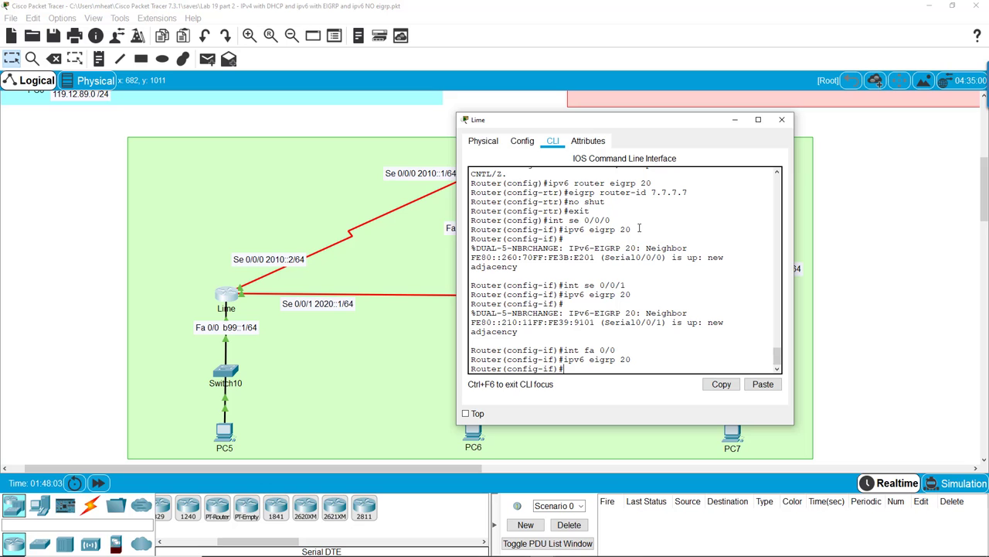
text(end)
key(Return)
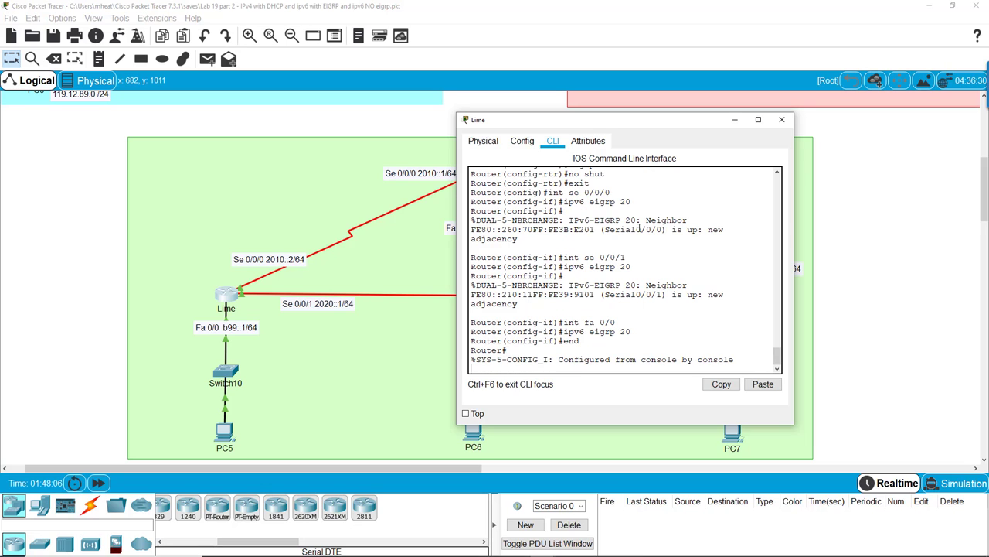
Close Lime's CLI and view PC7's IP configuration to find its IPv6 address.
click(781, 119)
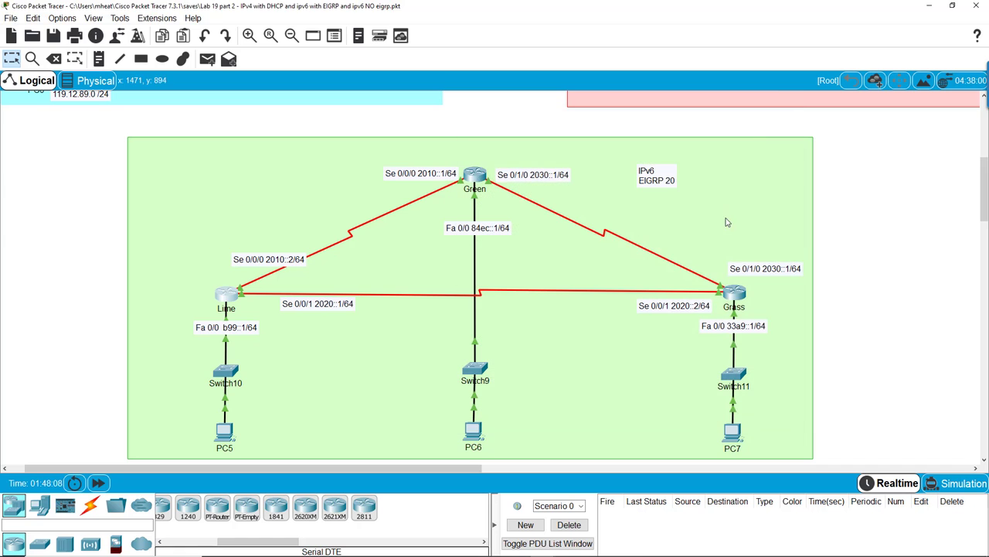
click(734, 430)
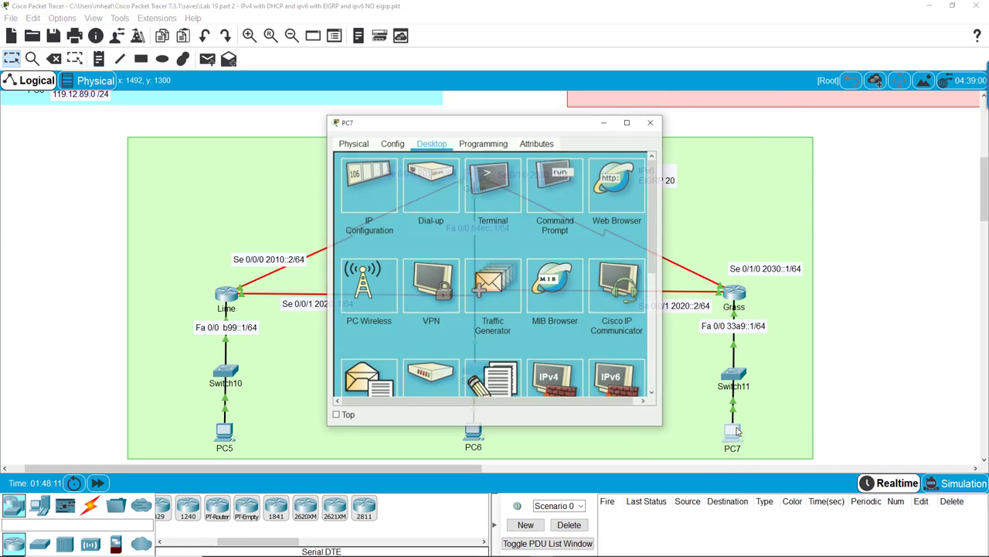
click(367, 188)
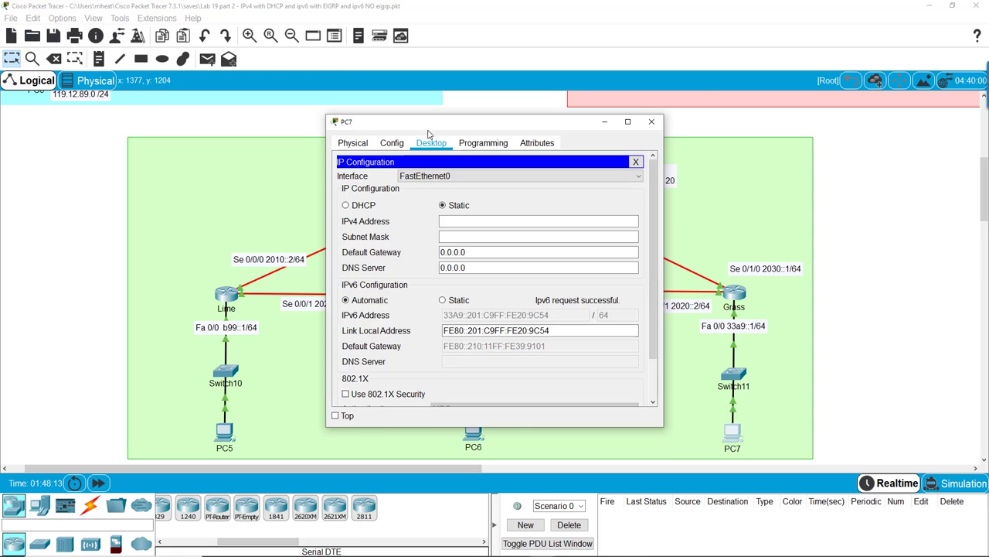
drag(432, 126, 778, 160)
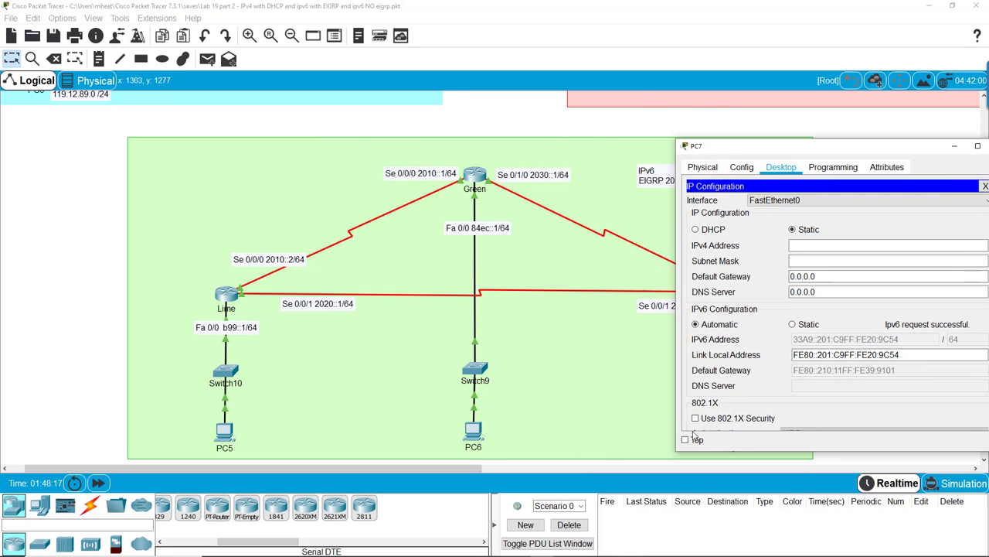
click(696, 439)
From PC5's command prompt, ping PC7 at 33a9::201:c9ff:fe20:9c54, then close PC7's window.
click(244, 430)
drag(516, 130, 244, 131)
click(285, 197)
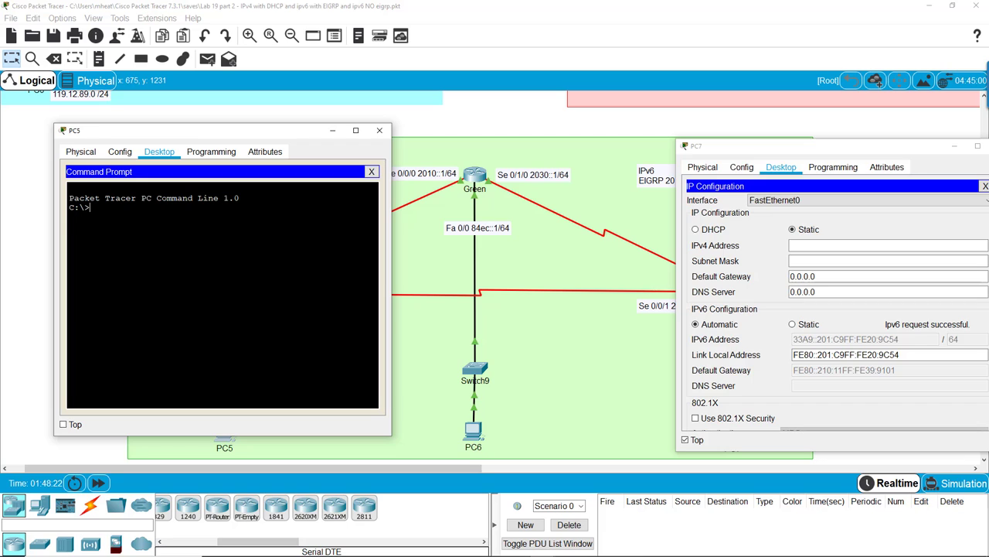
text(ping 33a9::201:c9ff:fe20:9c)
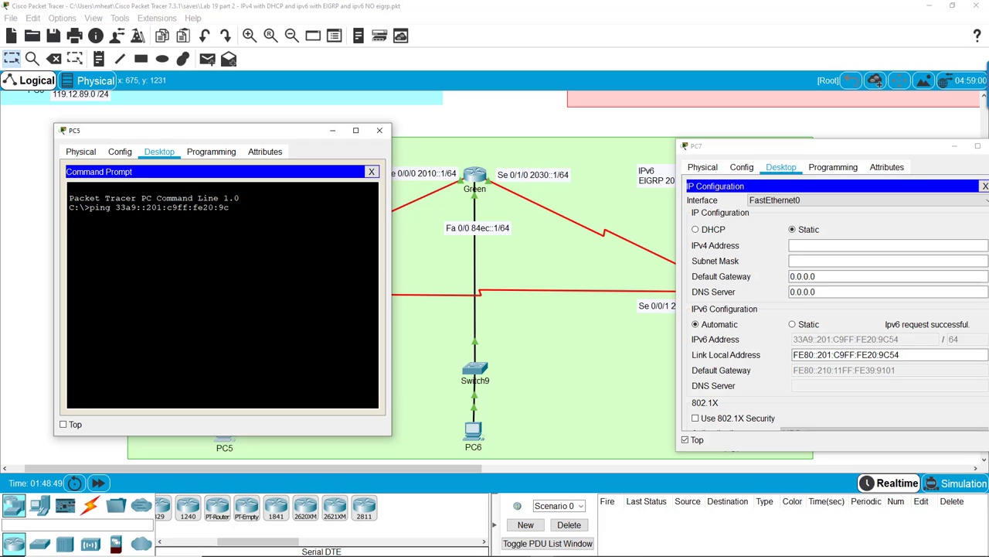
text(54)
key(Return)
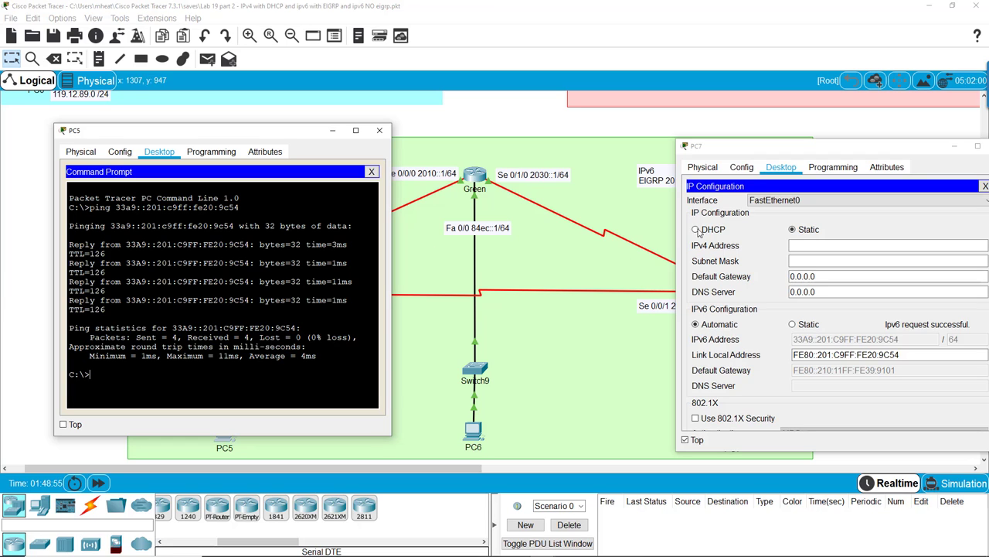
drag(909, 156, 728, 155)
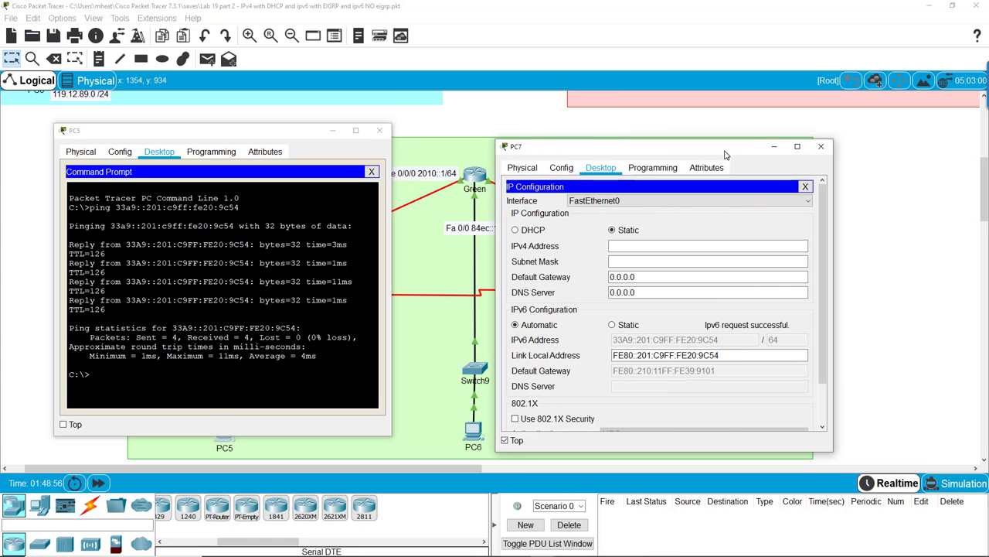
click(821, 146)
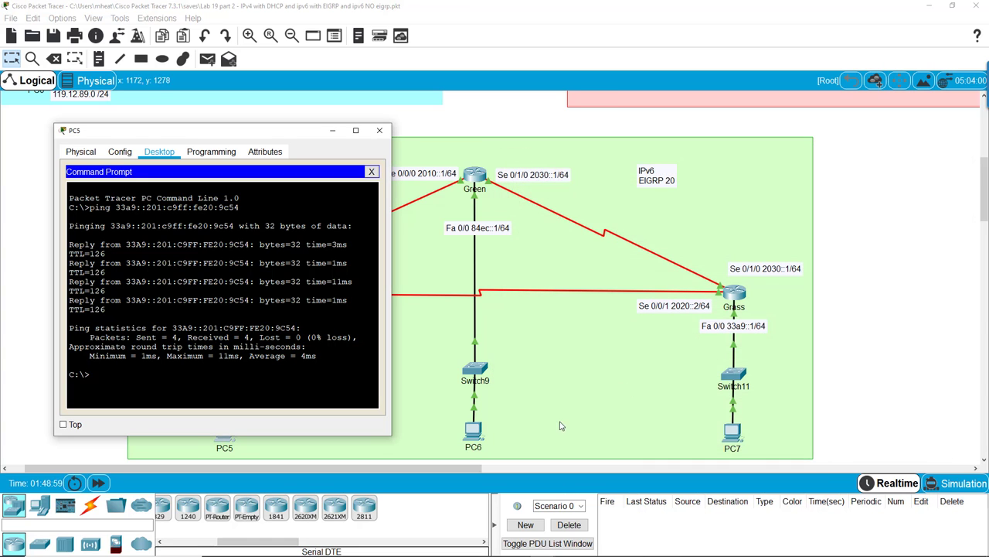
View PC6's IP configuration to find its IPv6 address.
click(474, 433)
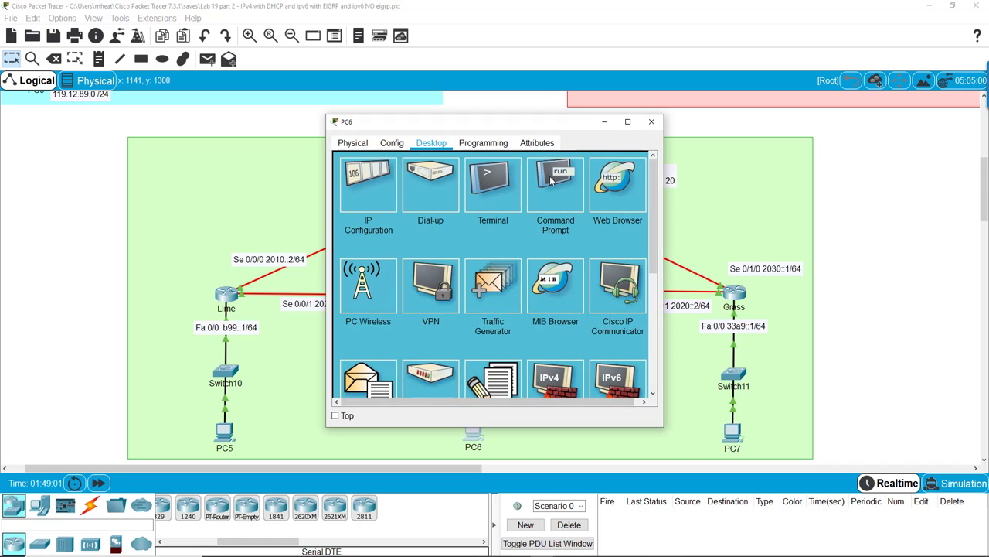
click(368, 186)
drag(458, 130, 772, 145)
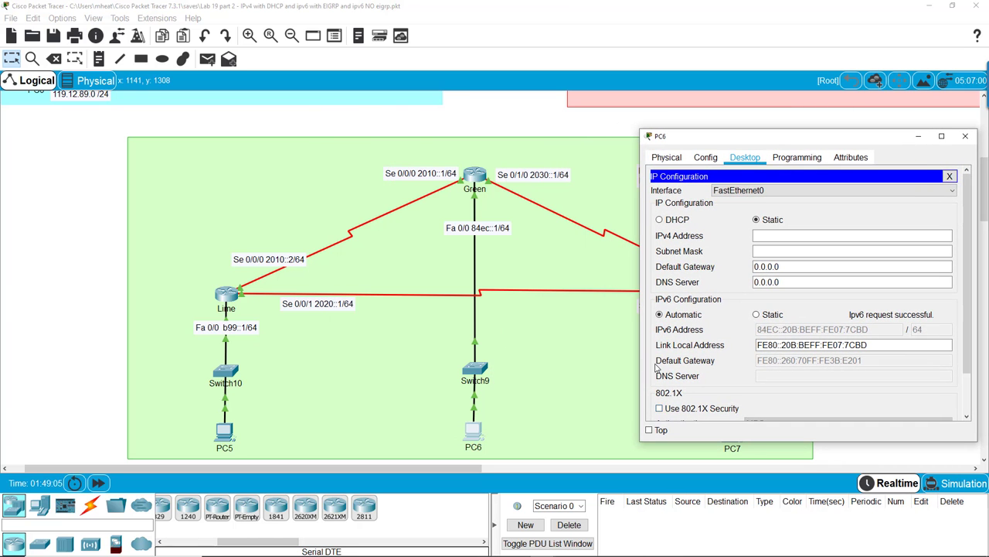
click(649, 429)
Ping PC6 at 84ec::20b:beff:fe07:7cbd from PC5, then close both PC windows.
click(225, 430)
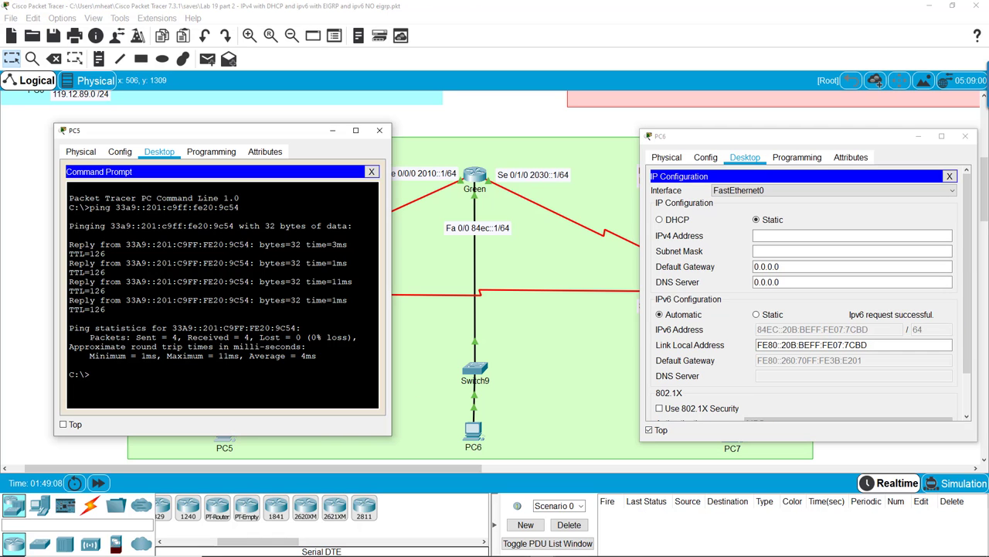
text(ping)
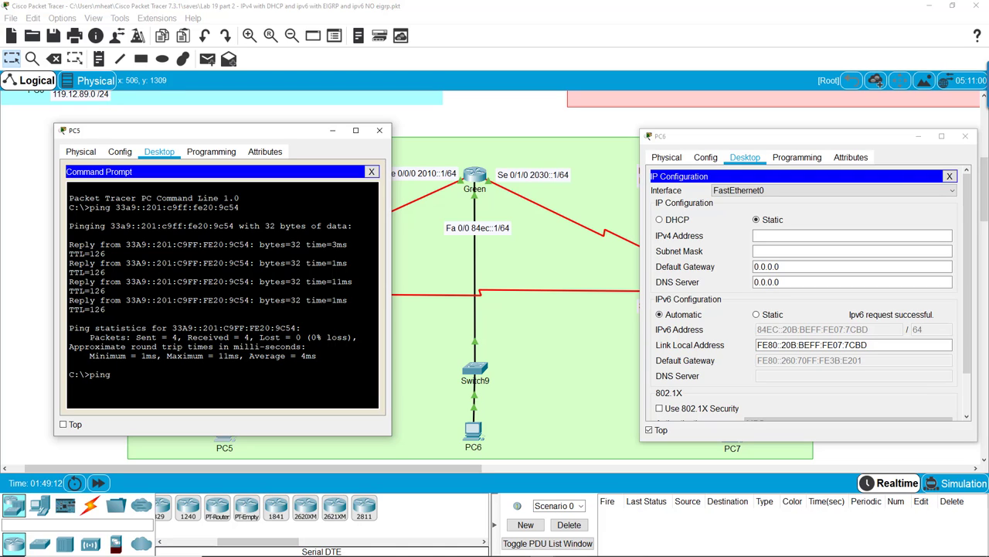
text( 84e)
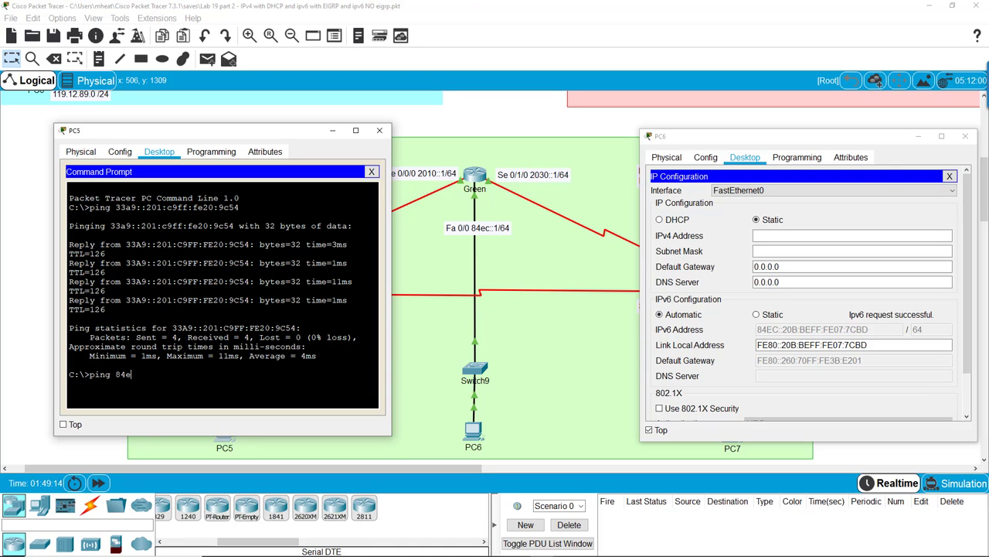
text(c::20b:beff:fe07:7cbd)
key(Return)
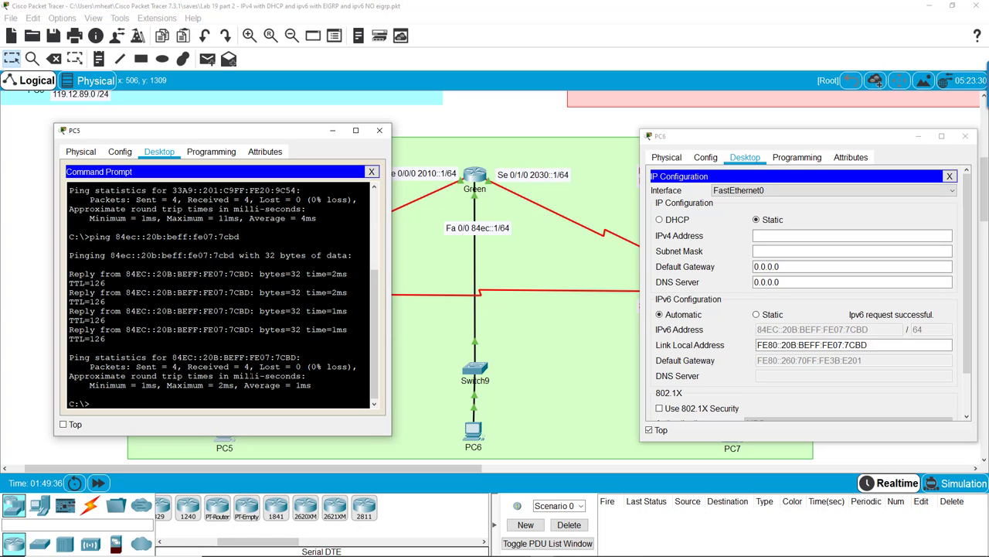
click(380, 130)
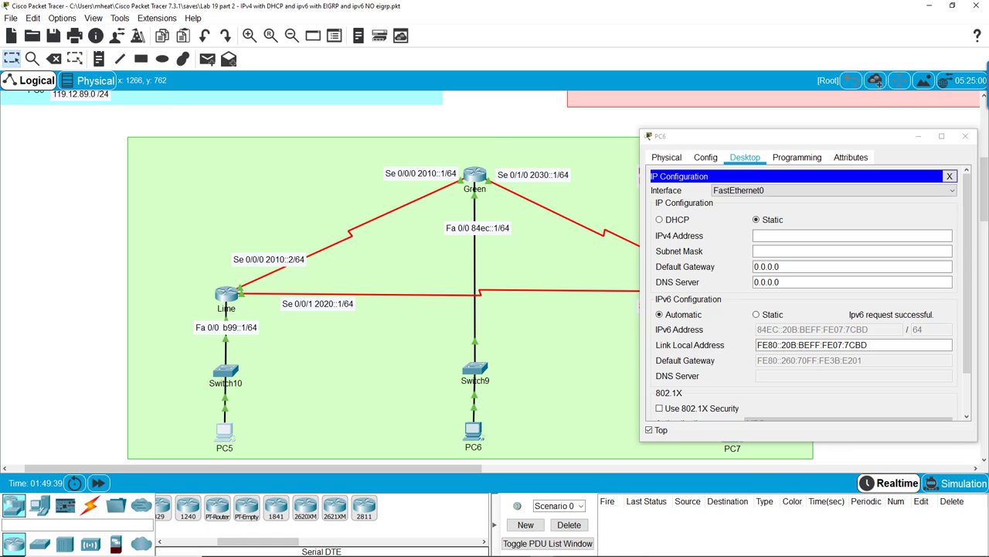
click(965, 136)
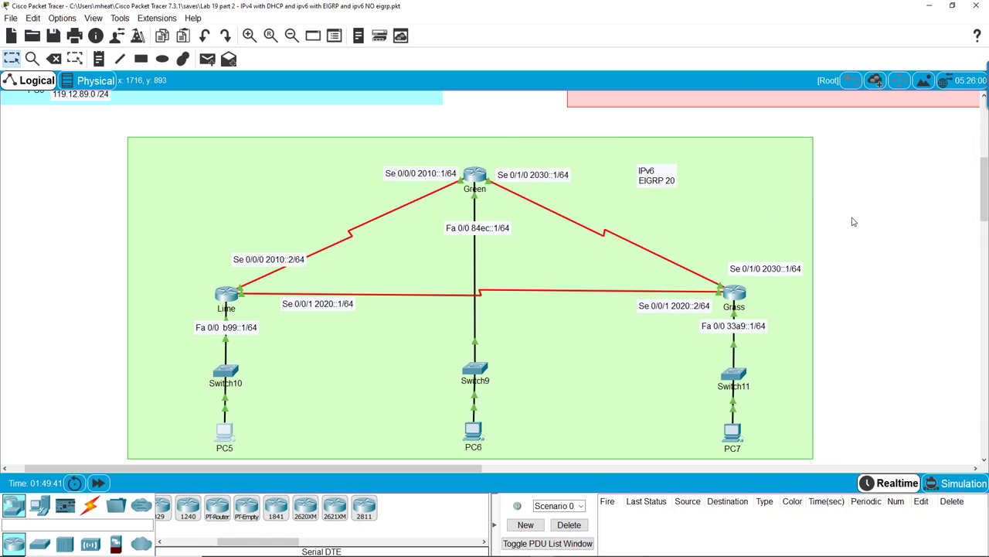